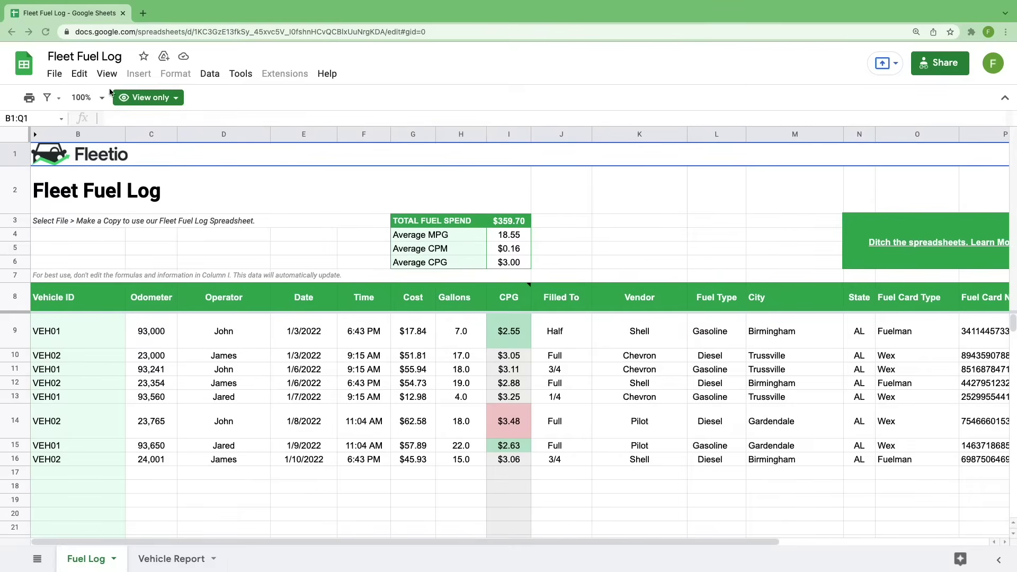
# Step: Make an editable copy of the Fleet Fuel Log named 'Mister Rogers Care-A-Van Fuel'
pyautogui.click(163, 100)
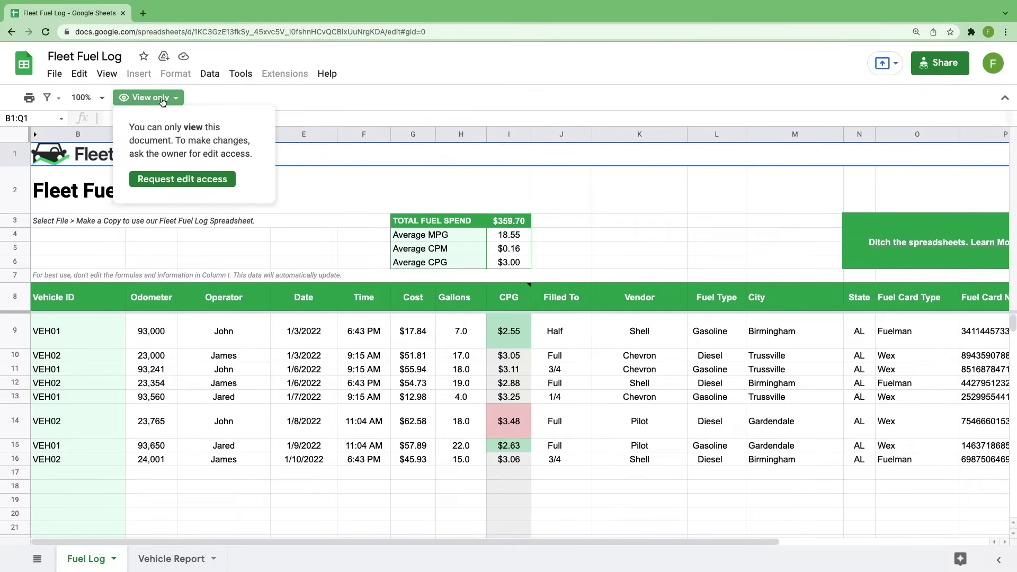
pyautogui.click(55, 74)
pyautogui.click(97, 161)
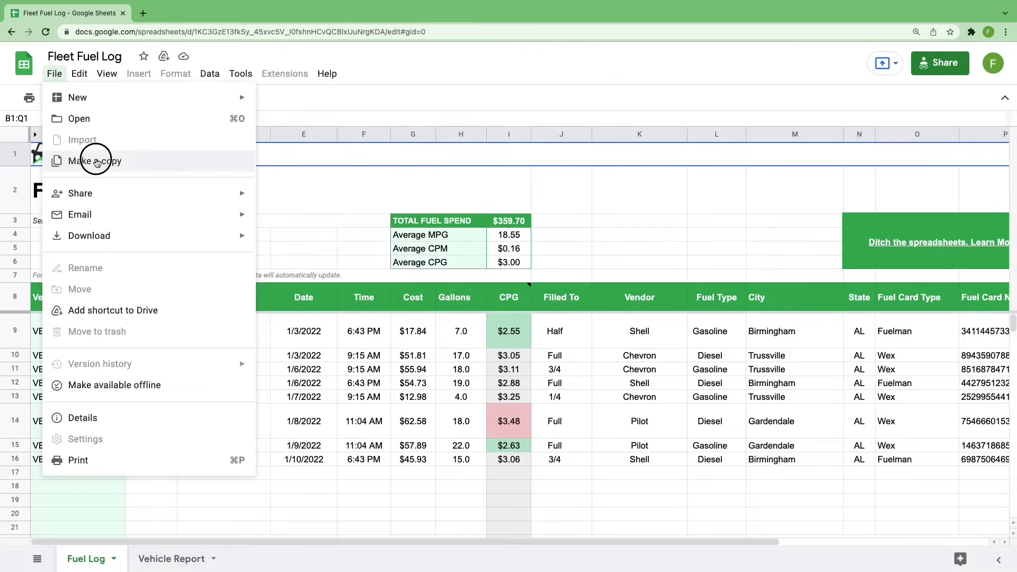
pyautogui.write('M')
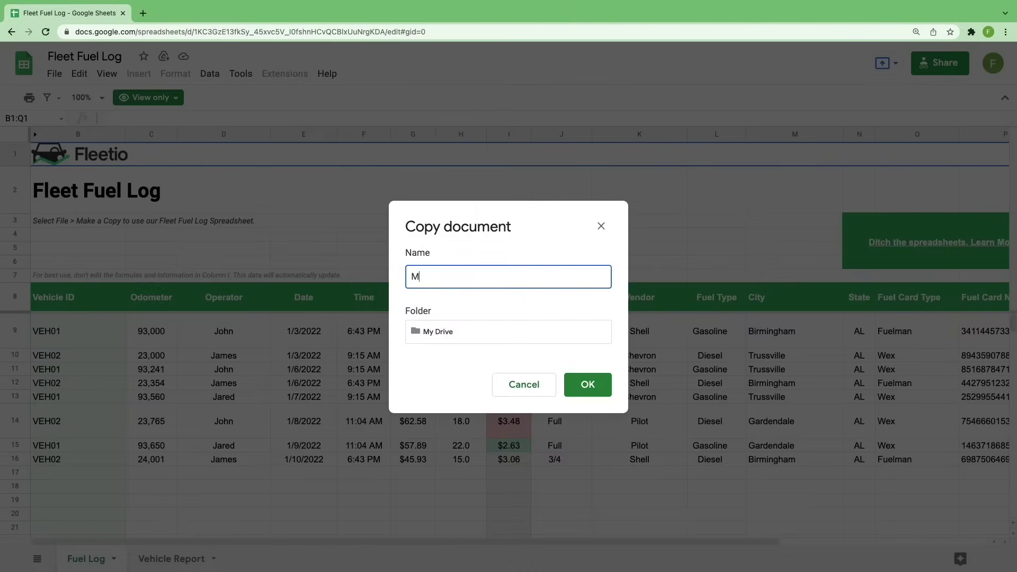
pyautogui.write('ister Rogers Care-A-Van Fuel')
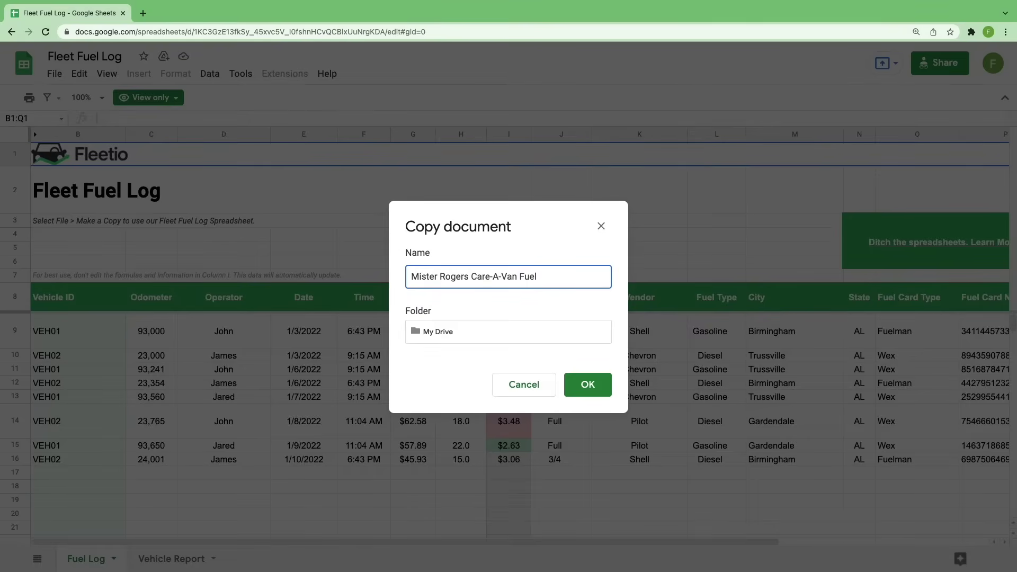
pyautogui.press('Return')
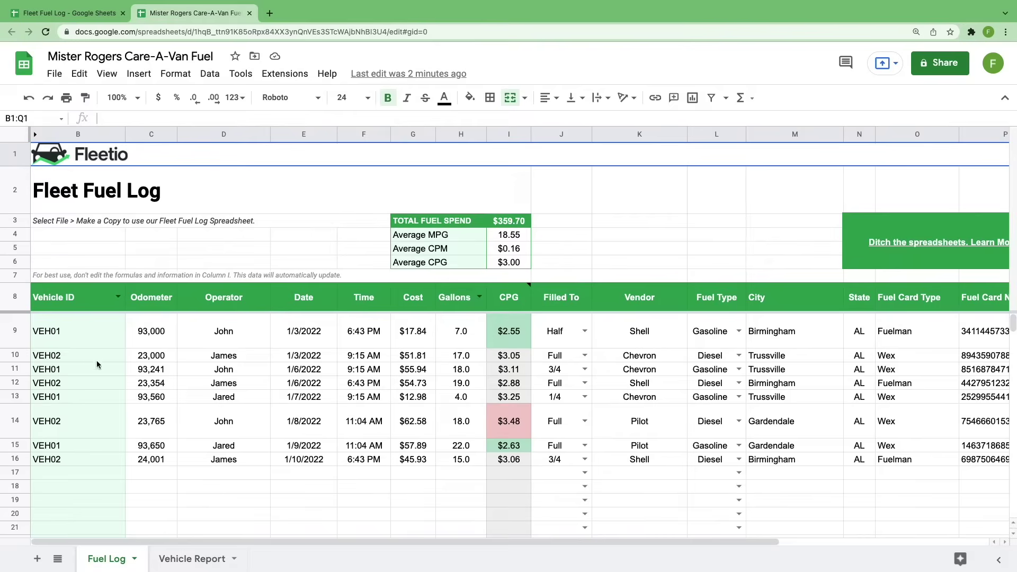
pyautogui.click(76, 331)
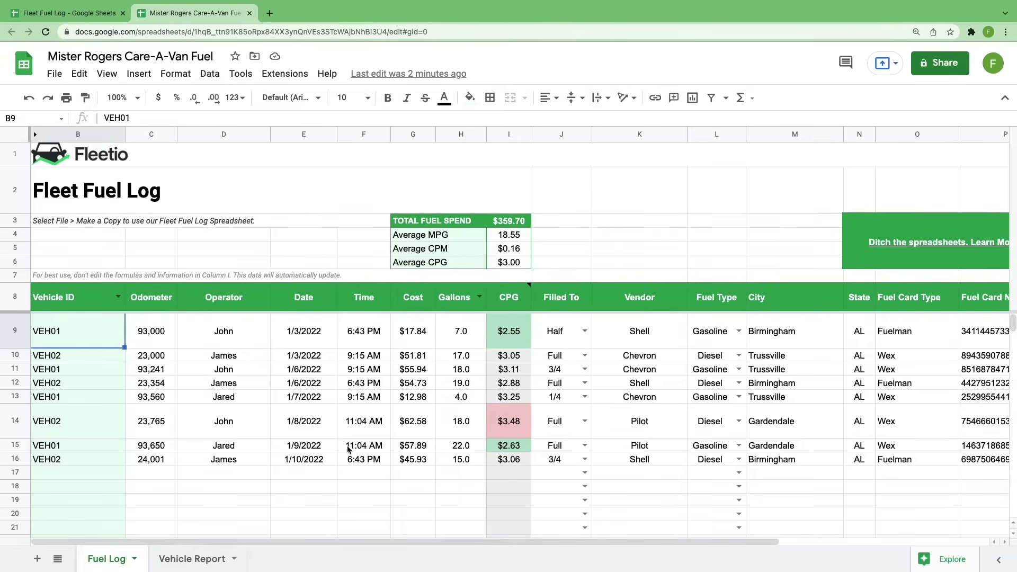
pyautogui.click(217, 557)
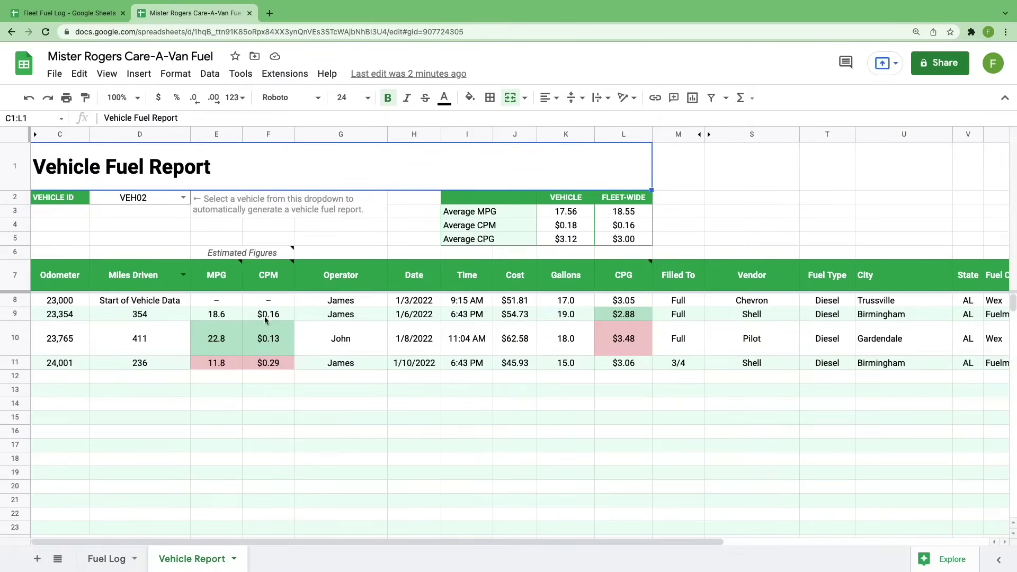
pyautogui.click(183, 197)
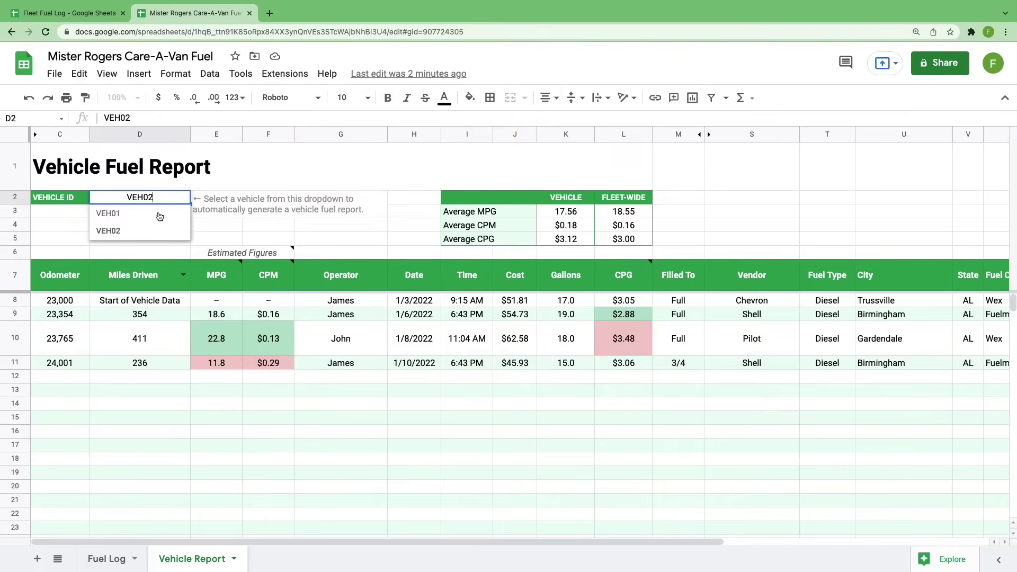
pyautogui.click(158, 214)
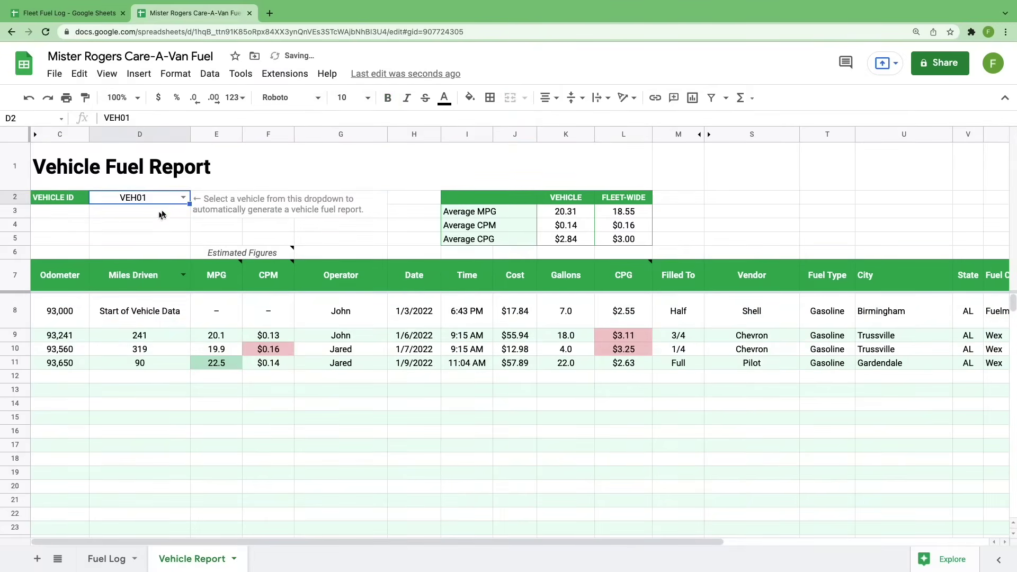
pyautogui.click(182, 197)
pyautogui.click(135, 231)
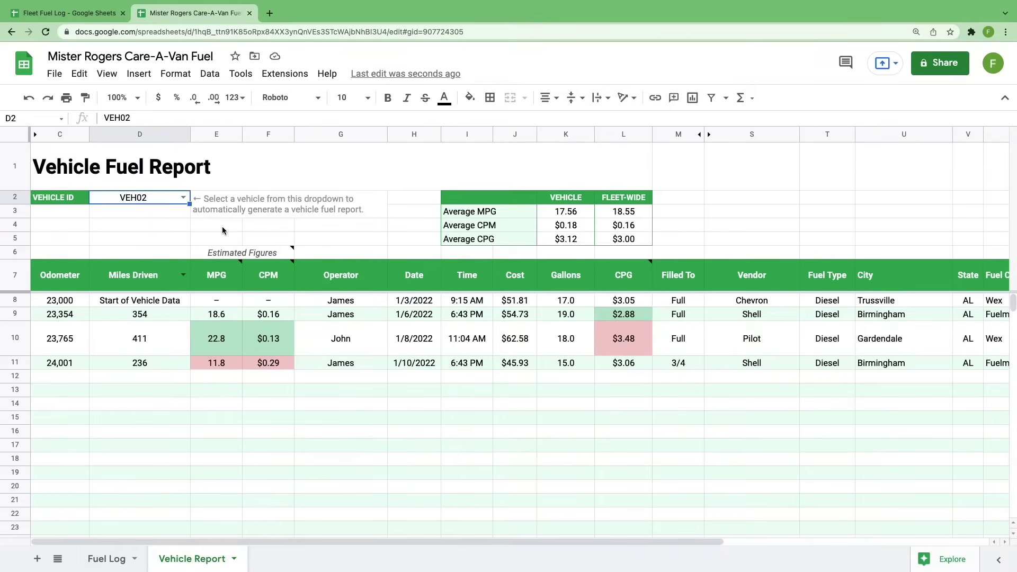
pyautogui.click(111, 559)
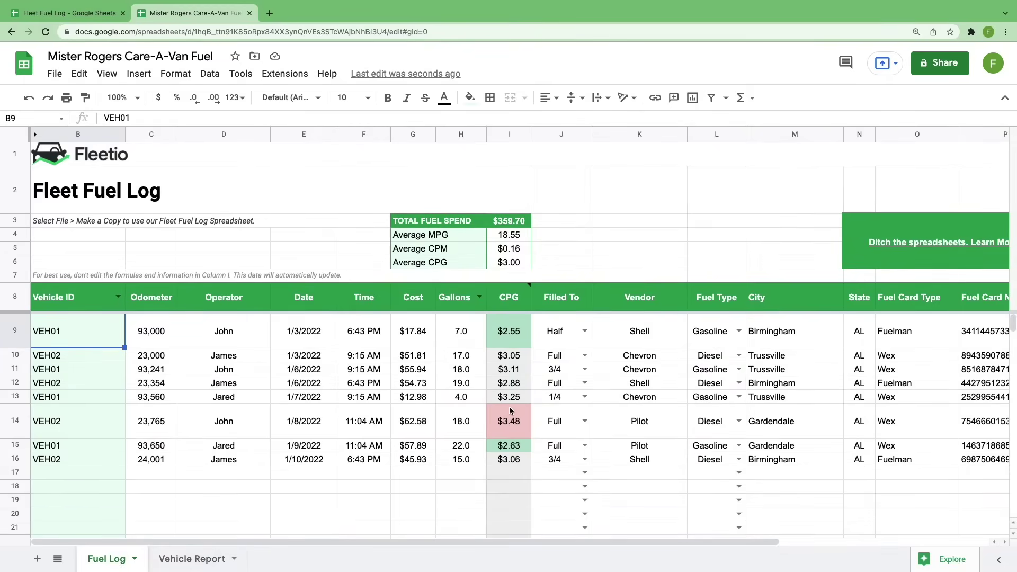
pyautogui.click(16, 331)
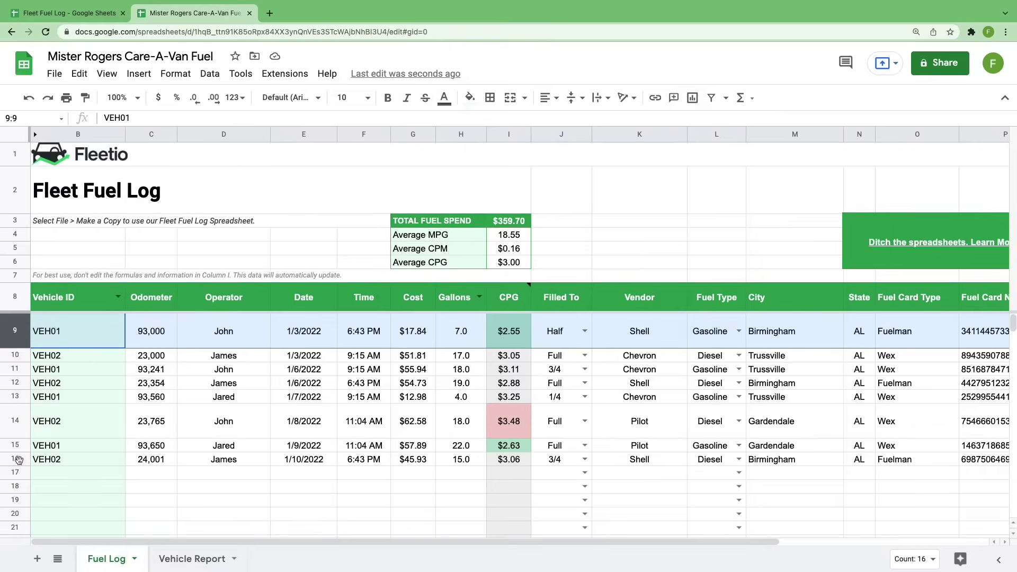
pyautogui.keyDown('shift'); pyautogui.click(19, 460); pyautogui.keyUp('shift')
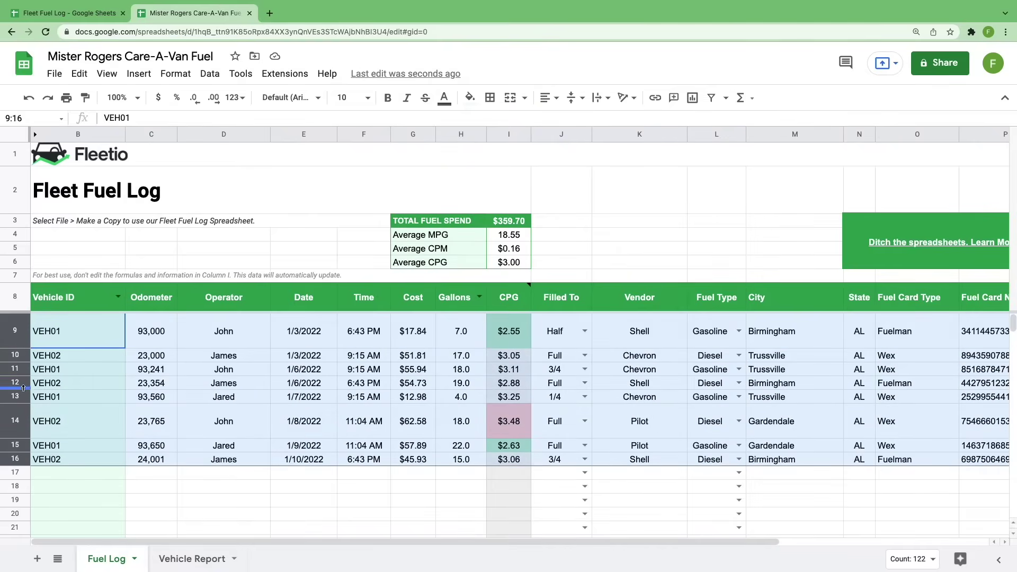
pyautogui.rightClick(17, 383)
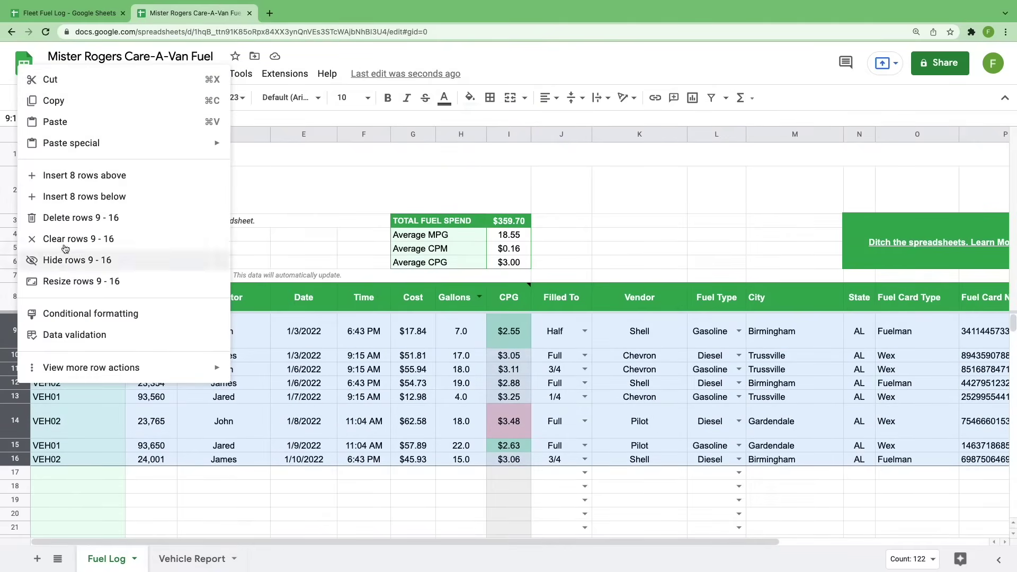
pyautogui.click(88, 226)
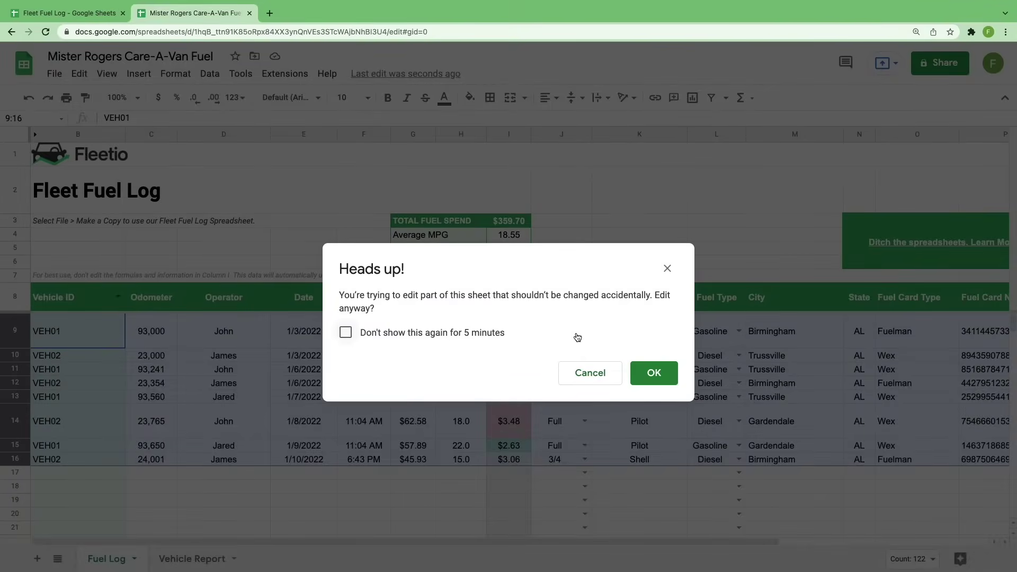
pyautogui.click(653, 373)
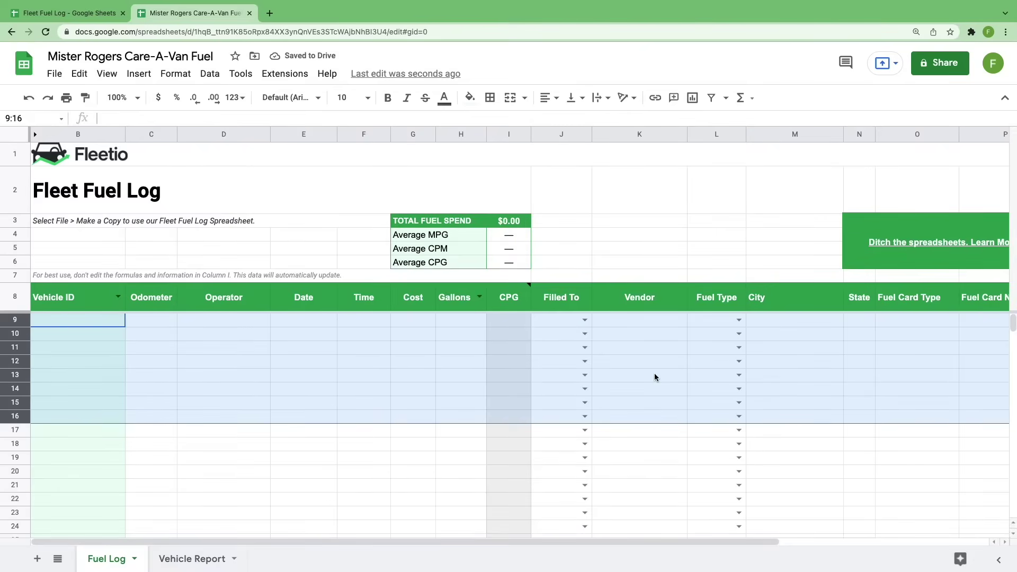
pyautogui.click(29, 99)
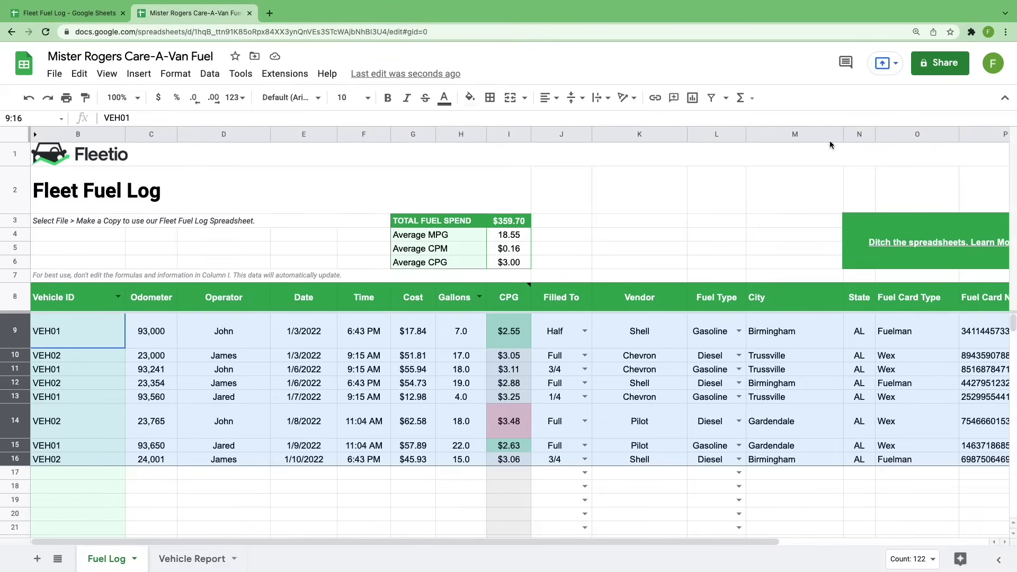
pyautogui.click(406, 223)
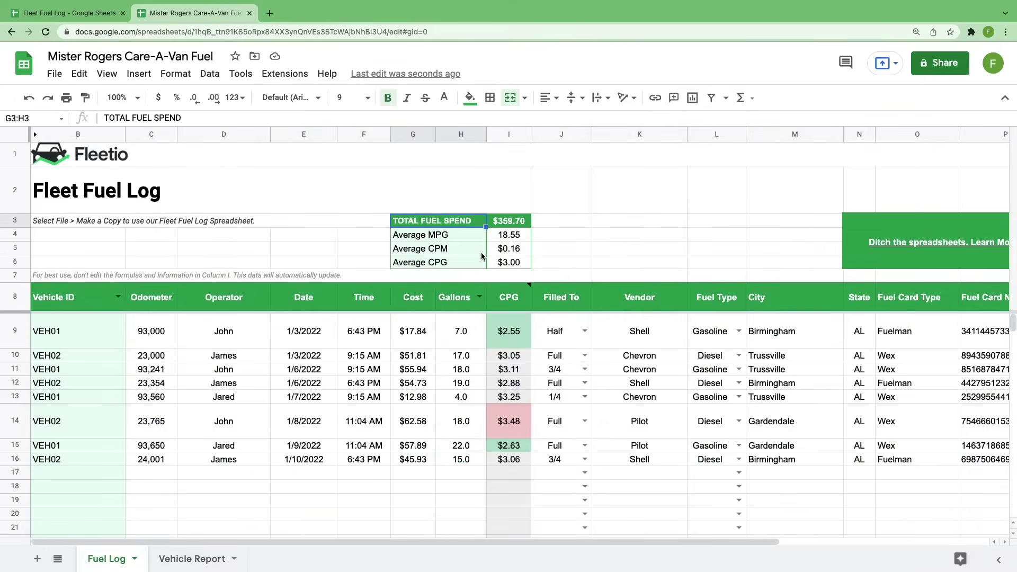
pyautogui.keyDown('shift'); pyautogui.click(514, 268); pyautogui.keyUp('shift')
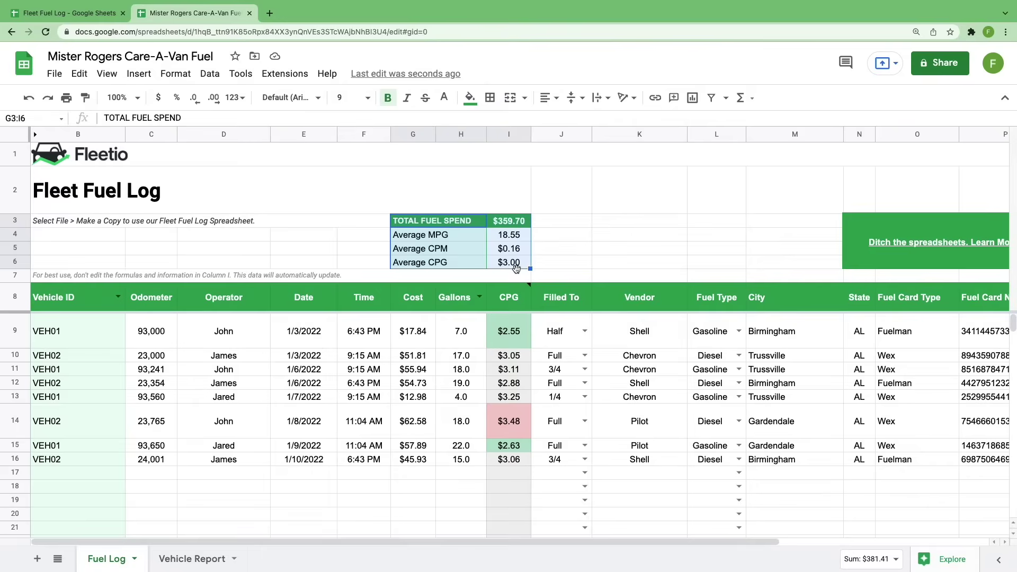
pyautogui.click(511, 237)
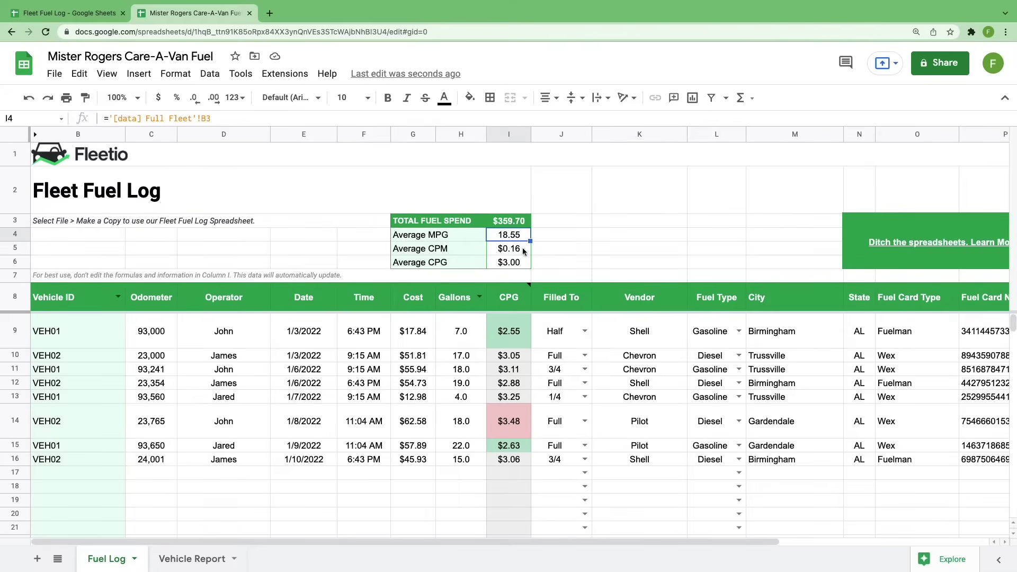
pyautogui.click(119, 300)
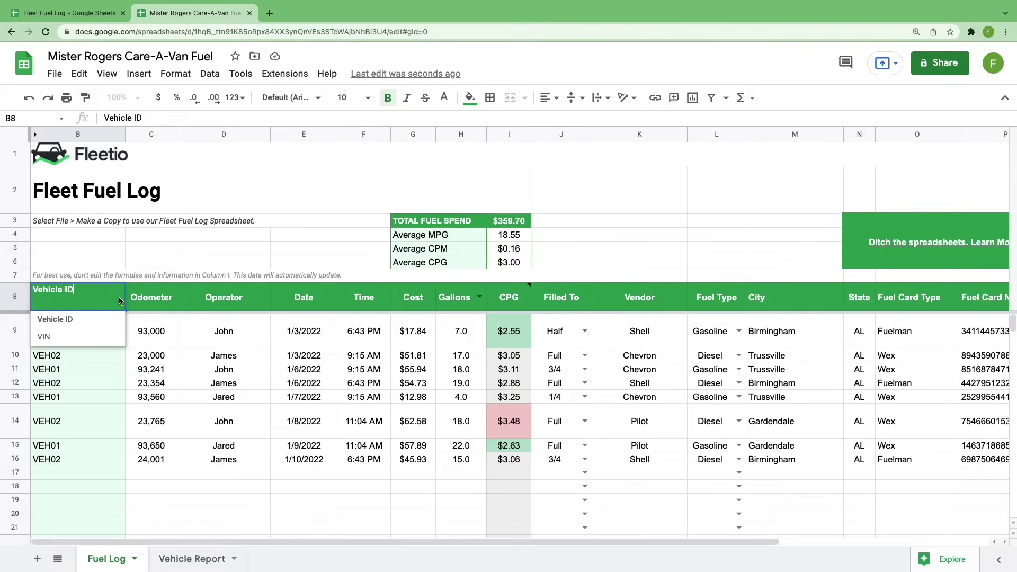
pyautogui.click(44, 336)
pyautogui.click(119, 297)
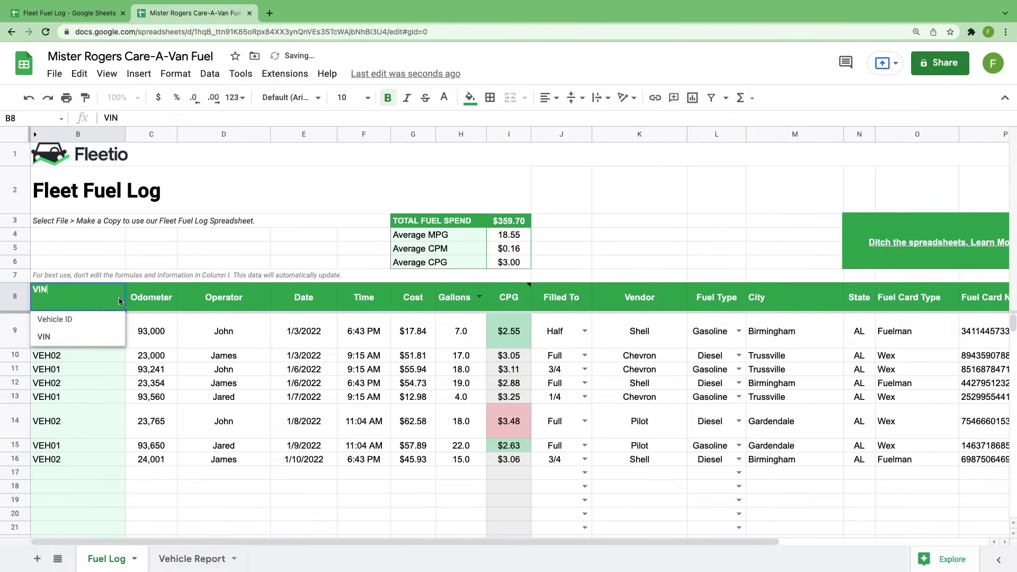
pyautogui.click(76, 320)
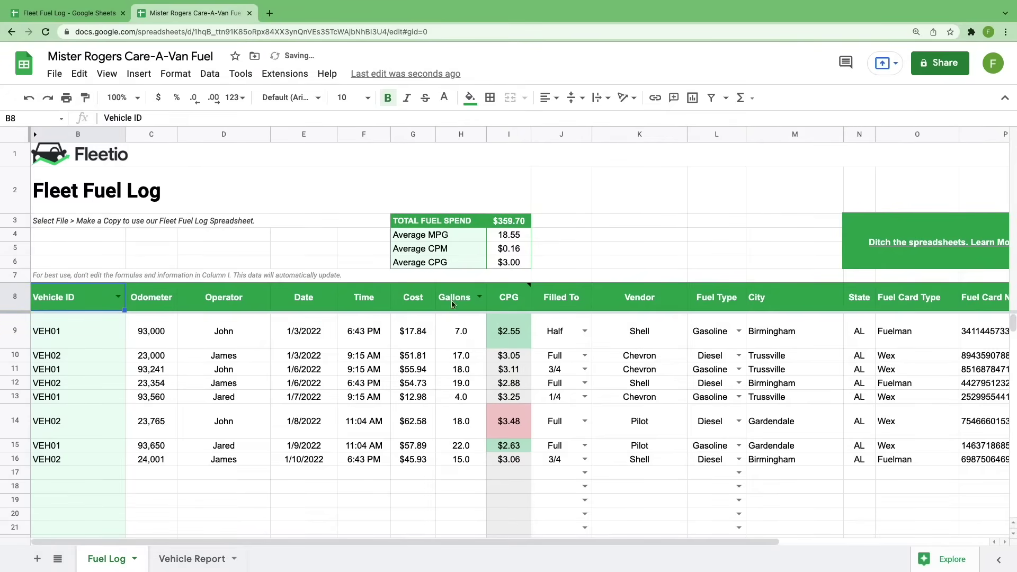
pyautogui.click(479, 297)
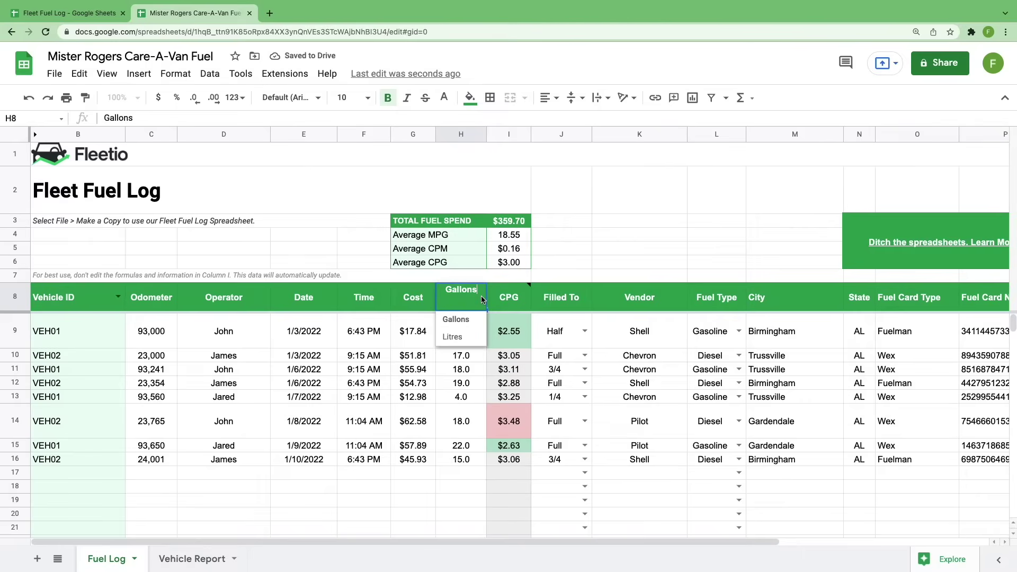
pyautogui.press('Down')
pyautogui.press('Down')
pyautogui.press('Return')
pyautogui.click(481, 298)
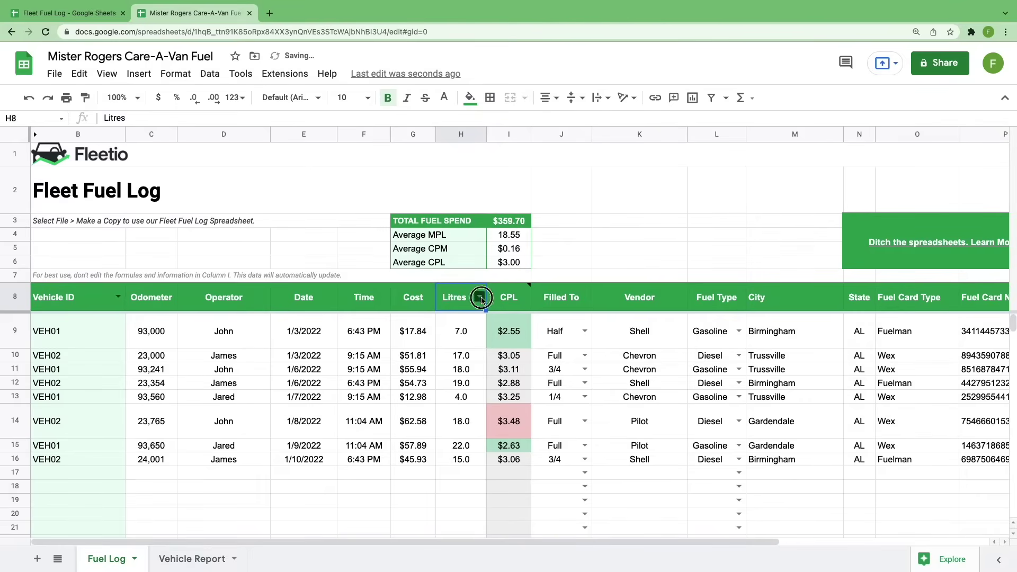
pyautogui.click(455, 319)
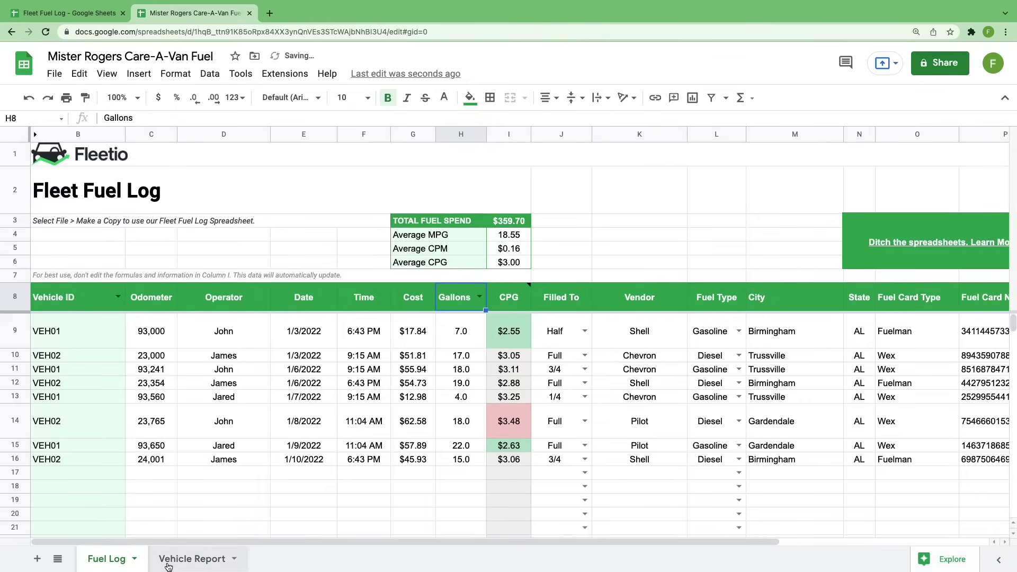
pyautogui.click(168, 561)
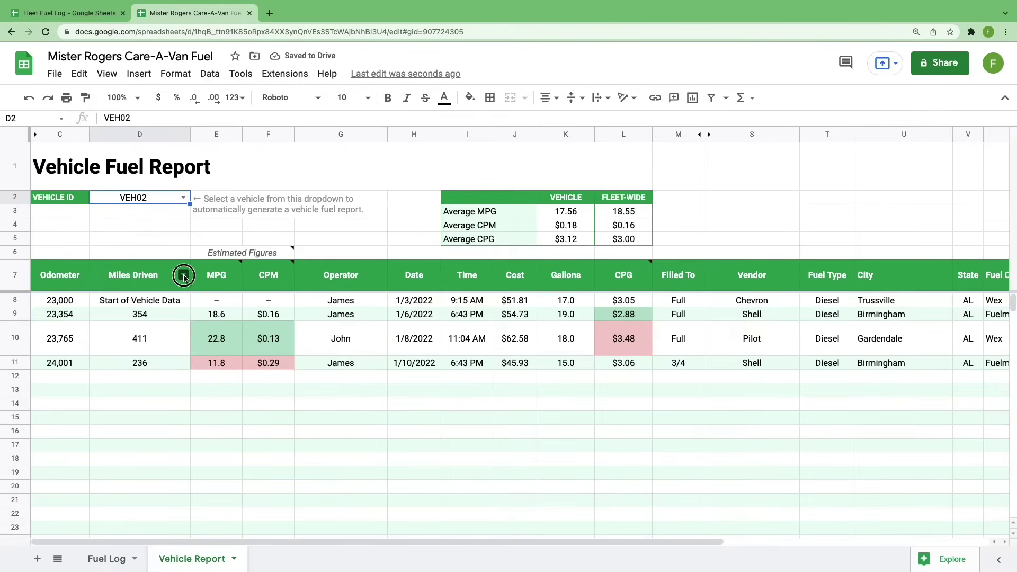
pyautogui.click(185, 278)
pyautogui.click(135, 316)
pyautogui.doubleClick(168, 290)
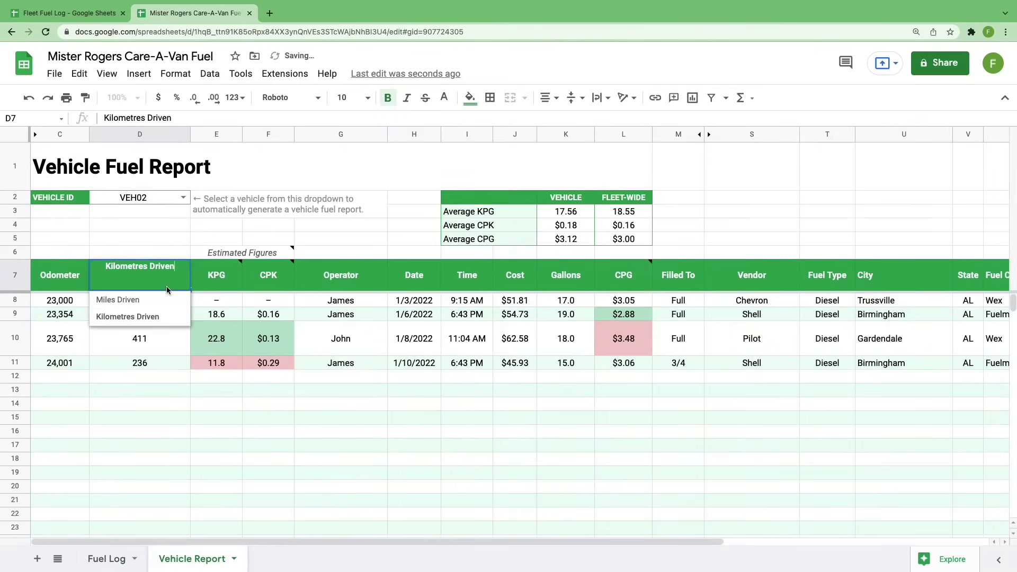
pyautogui.click(150, 299)
pyautogui.moveTo(480, 218); pyautogui.dragTo(485, 231)
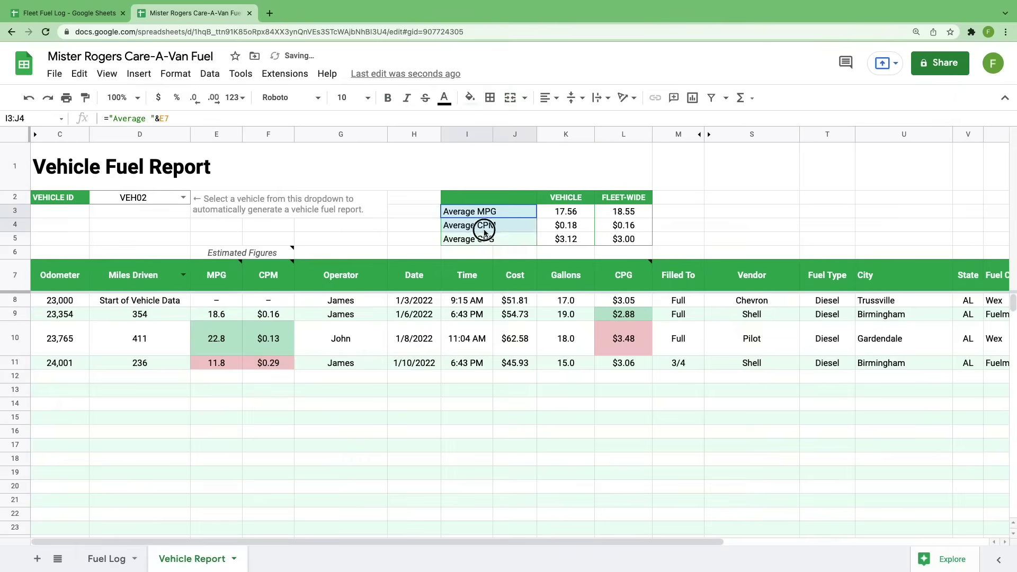
pyautogui.click(183, 274)
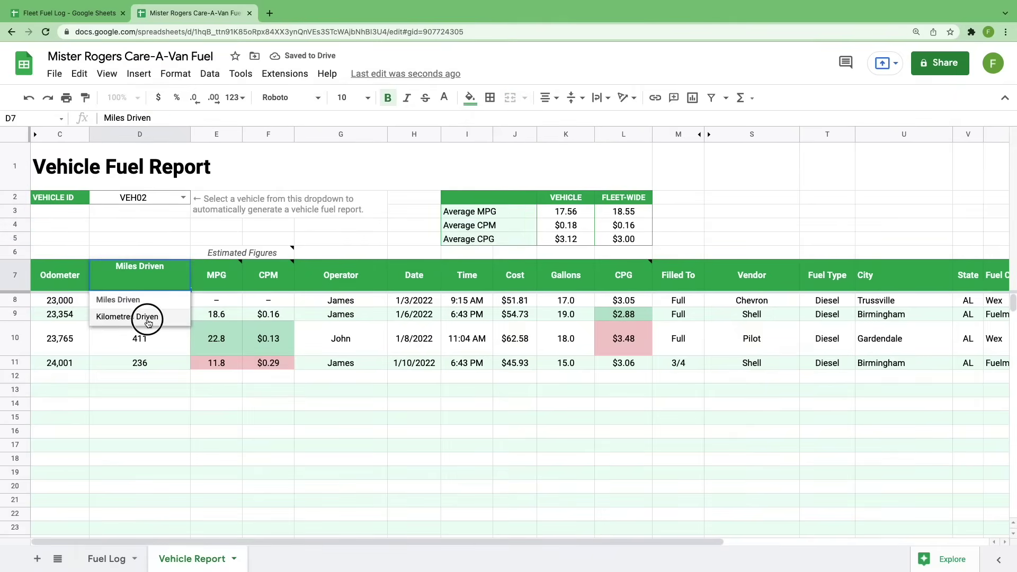
pyautogui.click(147, 318)
pyautogui.click(182, 275)
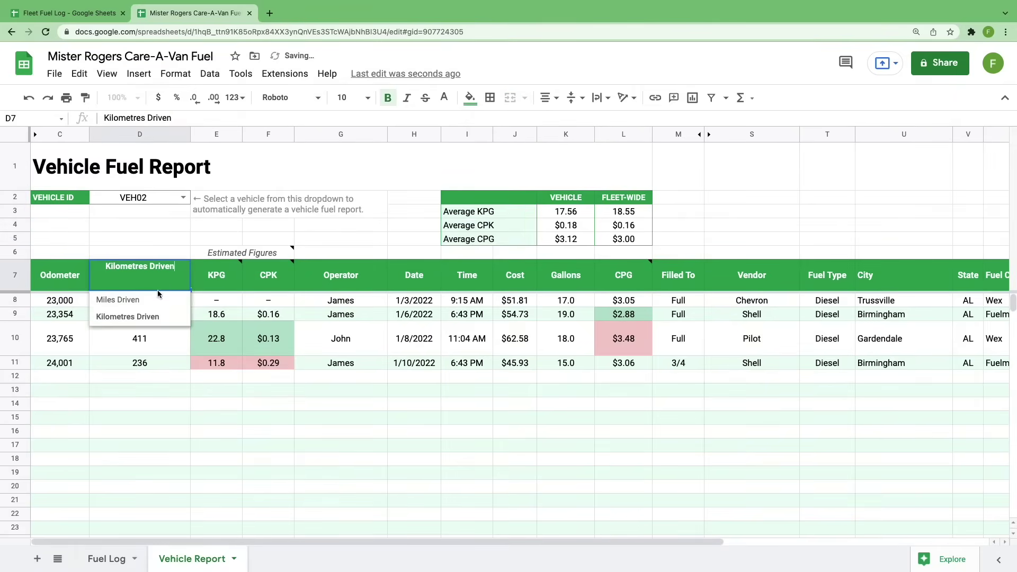
pyautogui.click(151, 301)
pyautogui.click(106, 558)
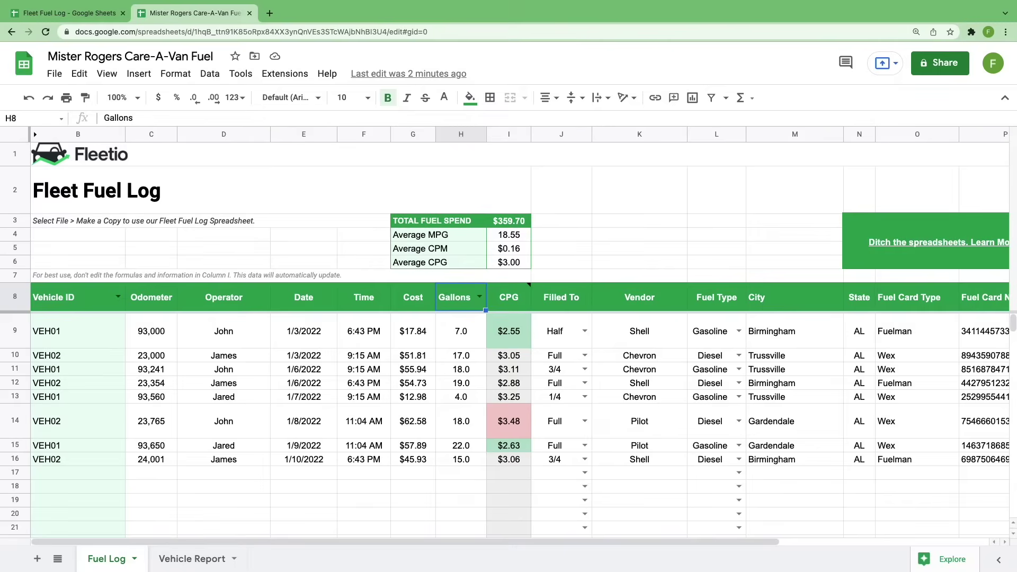
# Step: Start row 17 with vehicle VEH02, odometer 24,205 and the operator's name
pyautogui.click(60, 477)
pyautogui.write('V')
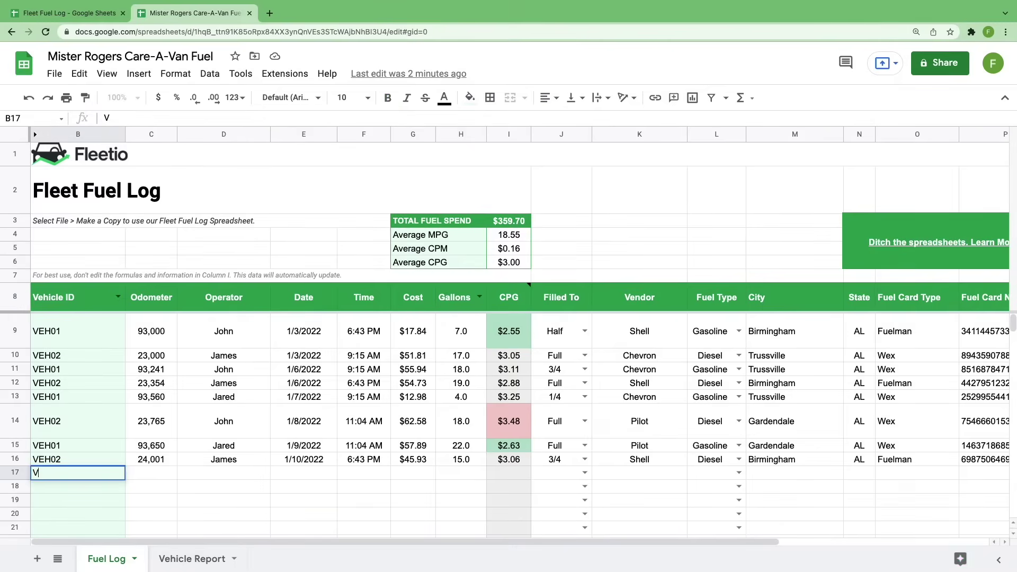
pyautogui.write('EH02')
pyautogui.press('Tab')
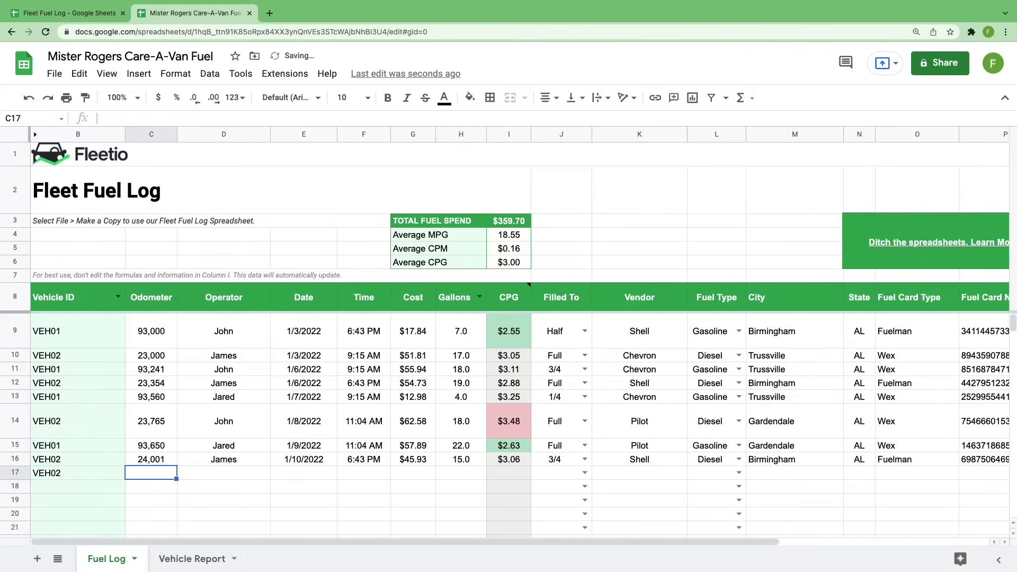
pyautogui.write('2')
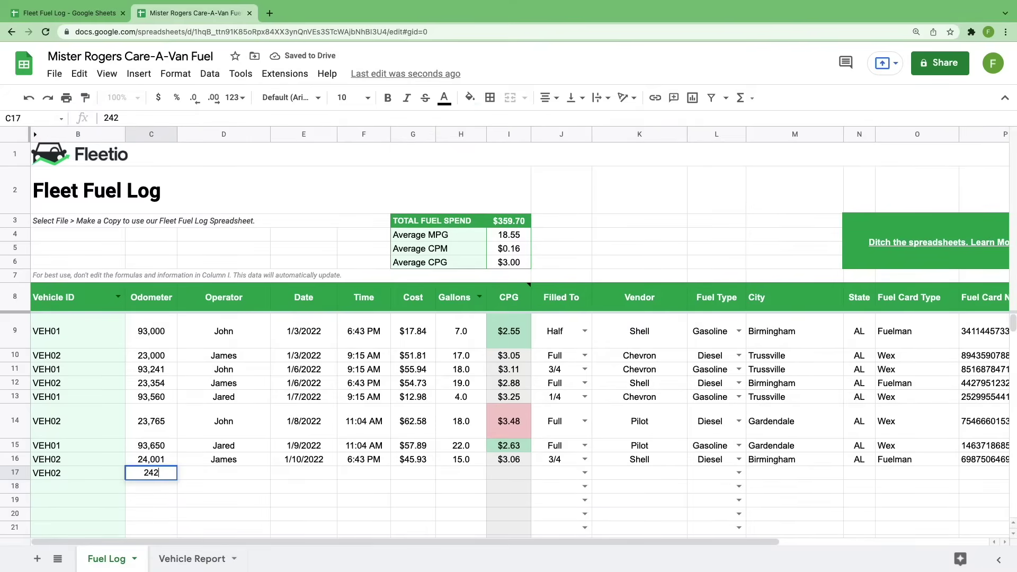
pyautogui.write('4,205')
pyautogui.press('Tab')
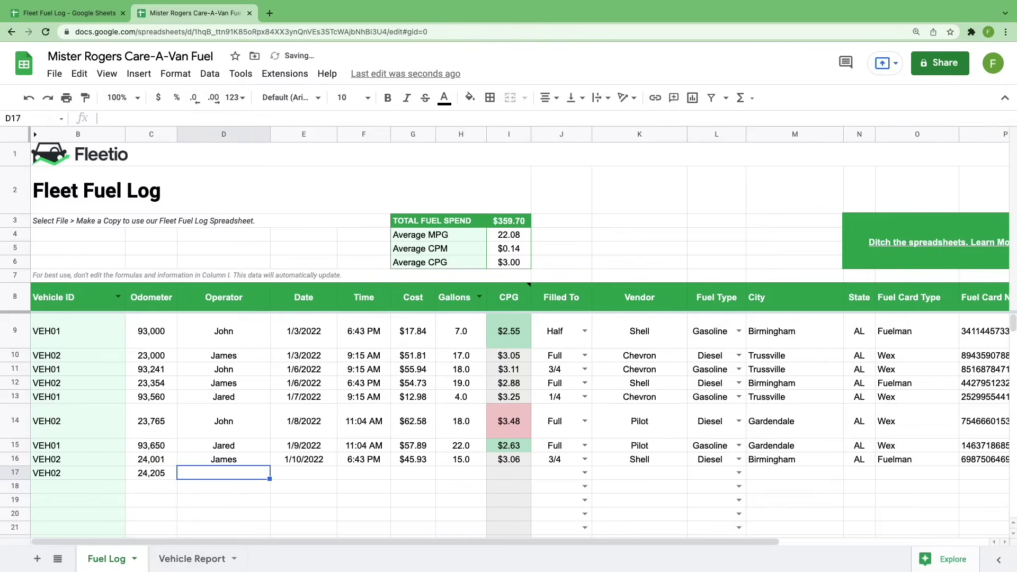
pyautogui.write('James')
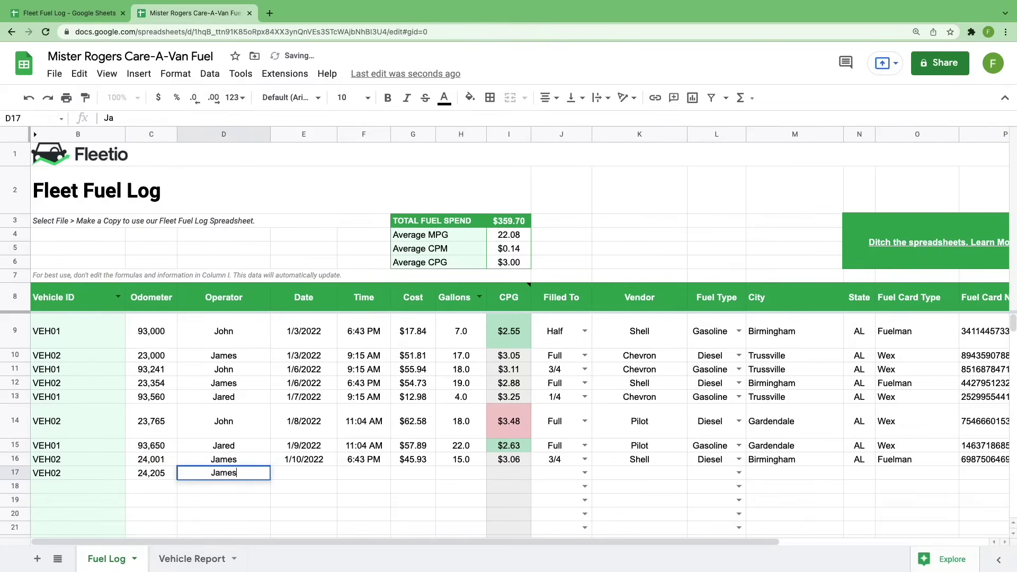
pyautogui.press('Tab')
# Step: Fill in date 1/13/2022, time 9:15 AM, cost $58.73 and 17.5 gallons
pyautogui.write('1/')
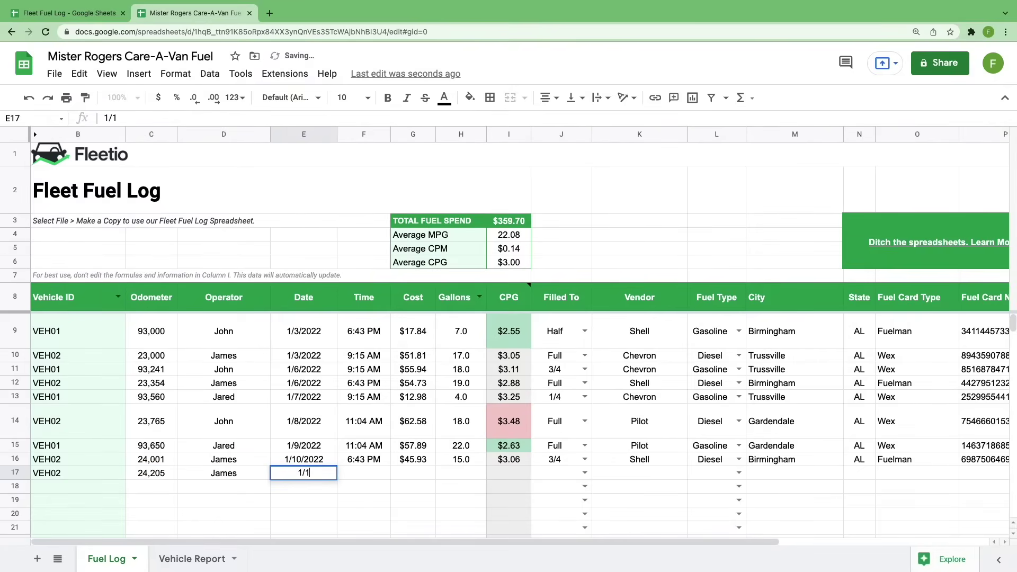
pyautogui.write('3')
pyautogui.press('Tab')
pyautogui.write('9')
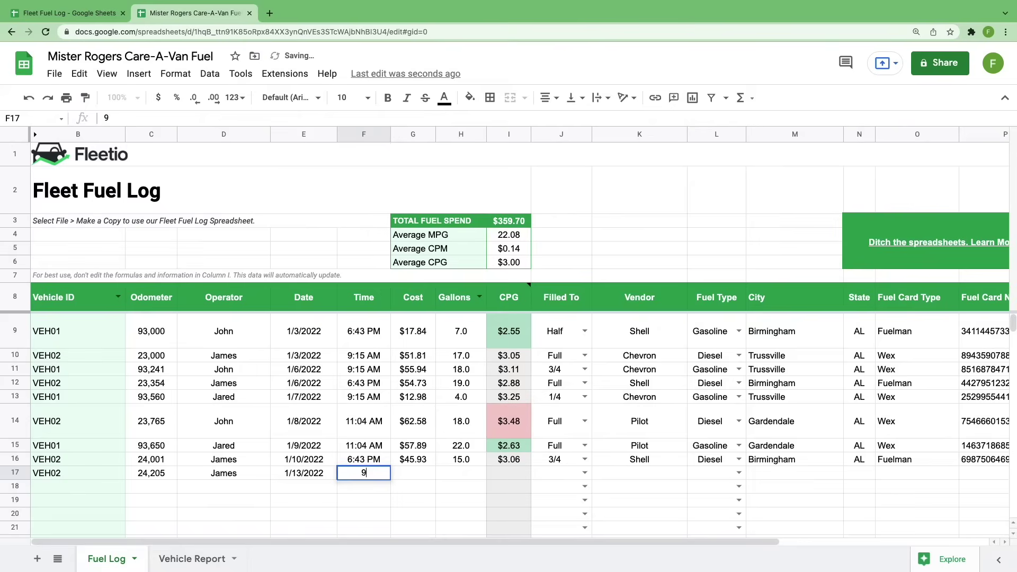
pyautogui.write(':15 am')
pyautogui.press('Tab')
pyautogui.write('58')
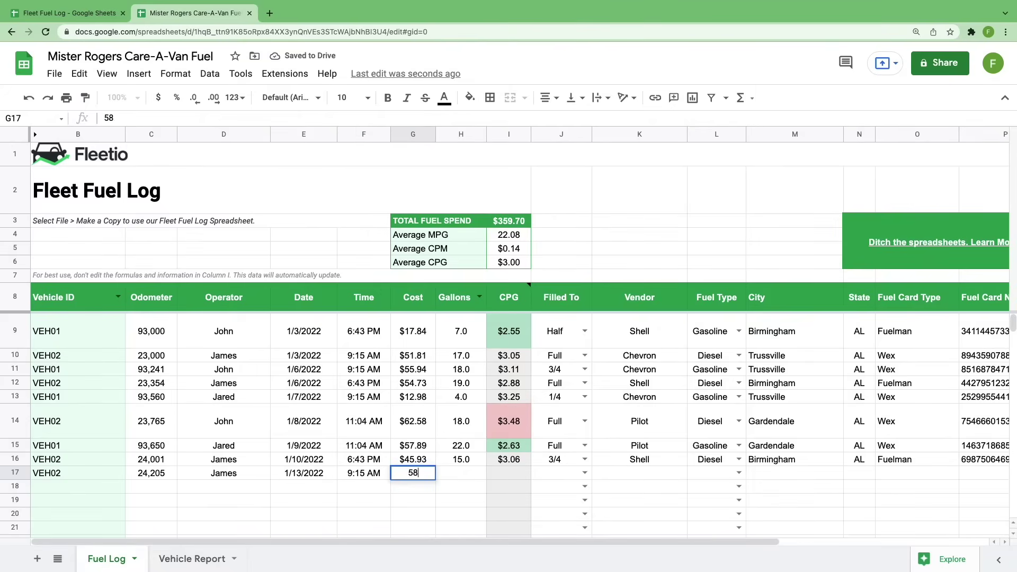
pyautogui.write('.73')
pyautogui.press('Tab')
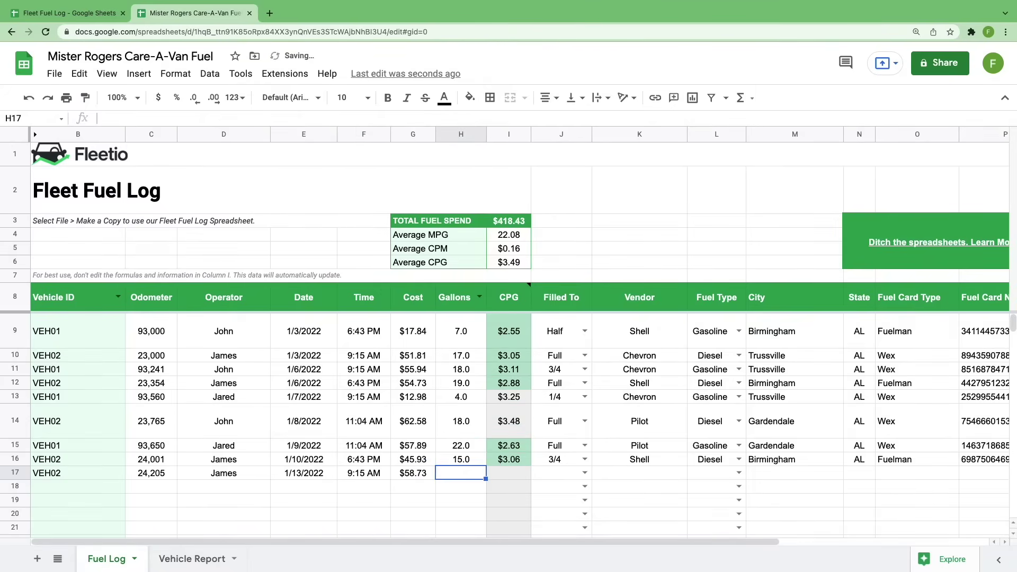
pyautogui.write('17.5')
pyautogui.press('Tab')
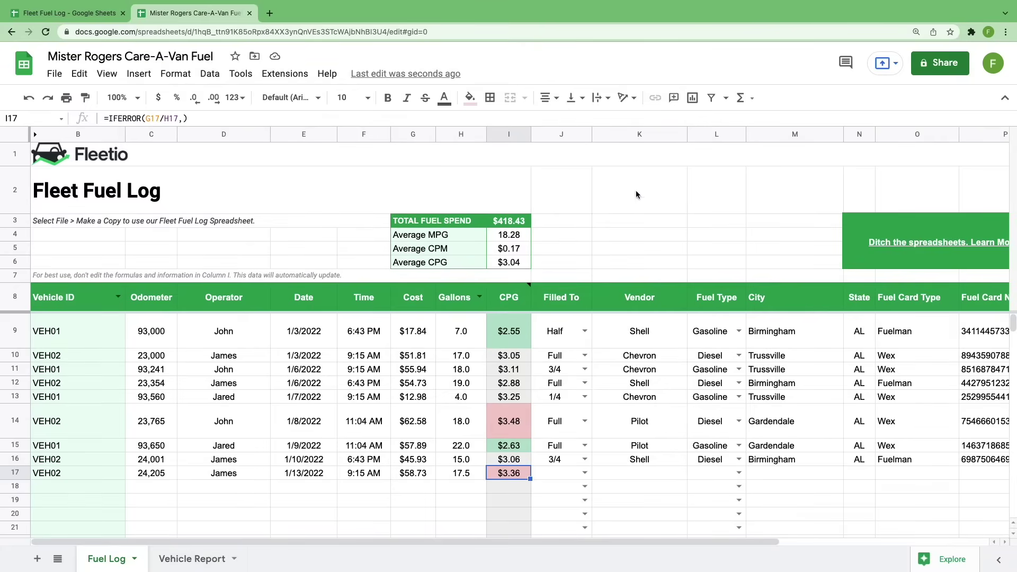
pyautogui.click(507, 135)
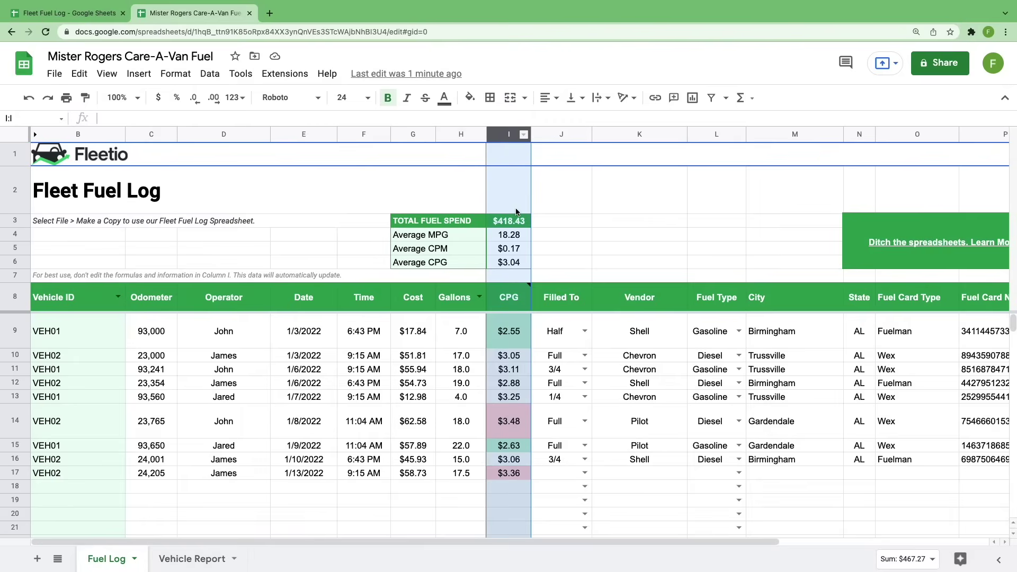
pyautogui.moveTo(518, 298)
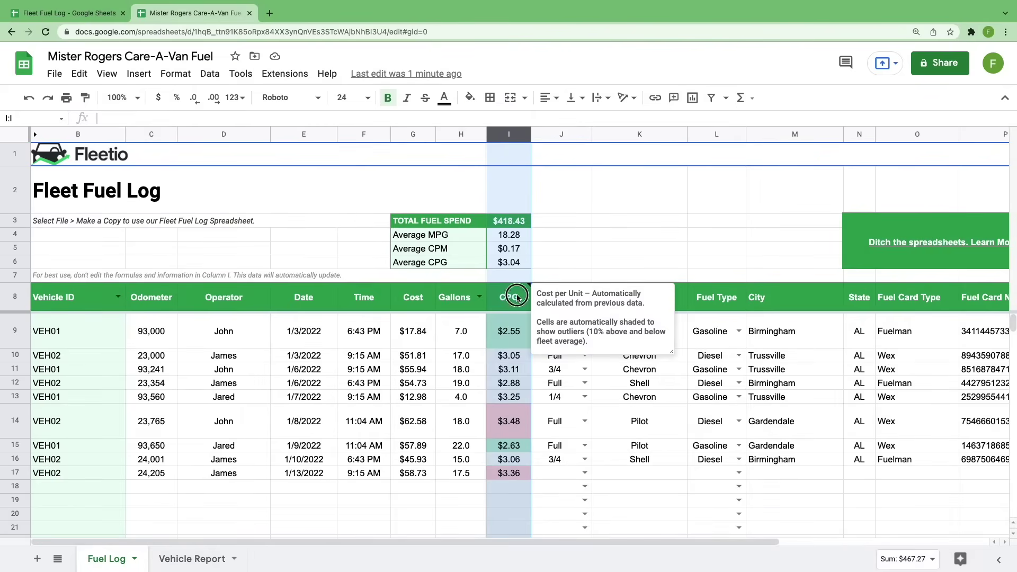
pyautogui.click(518, 297)
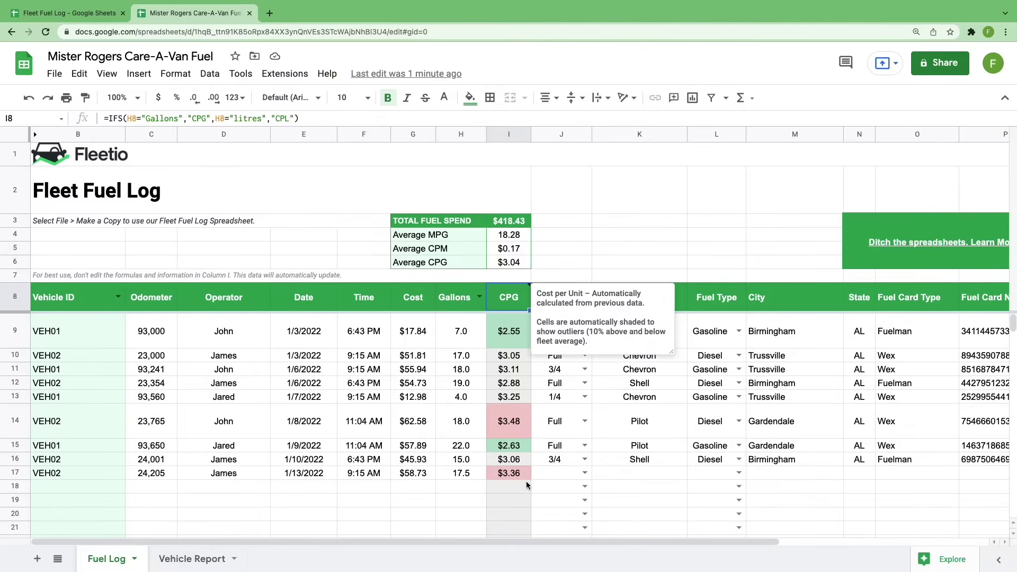
pyautogui.click(514, 474)
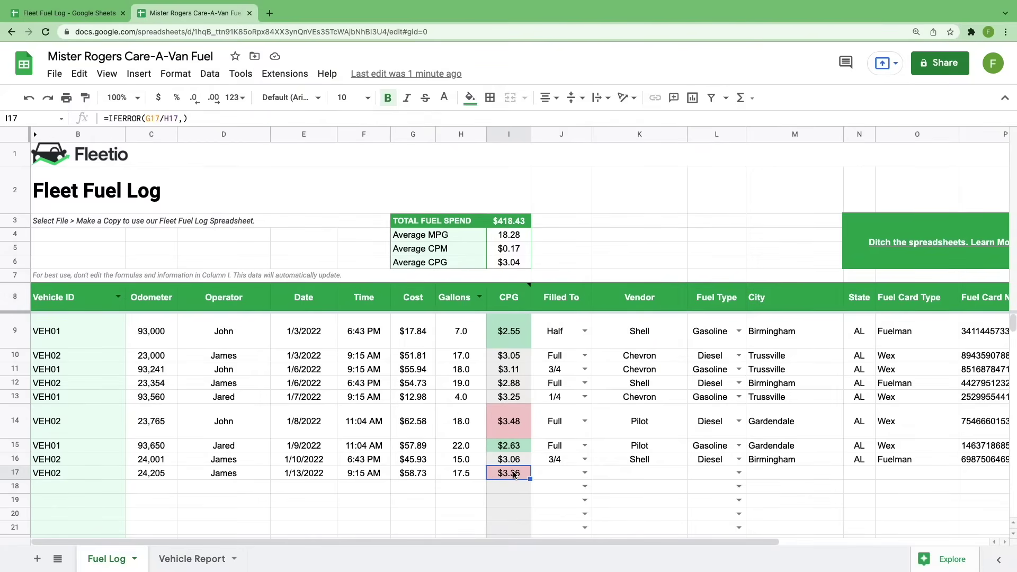
pyautogui.click(517, 266)
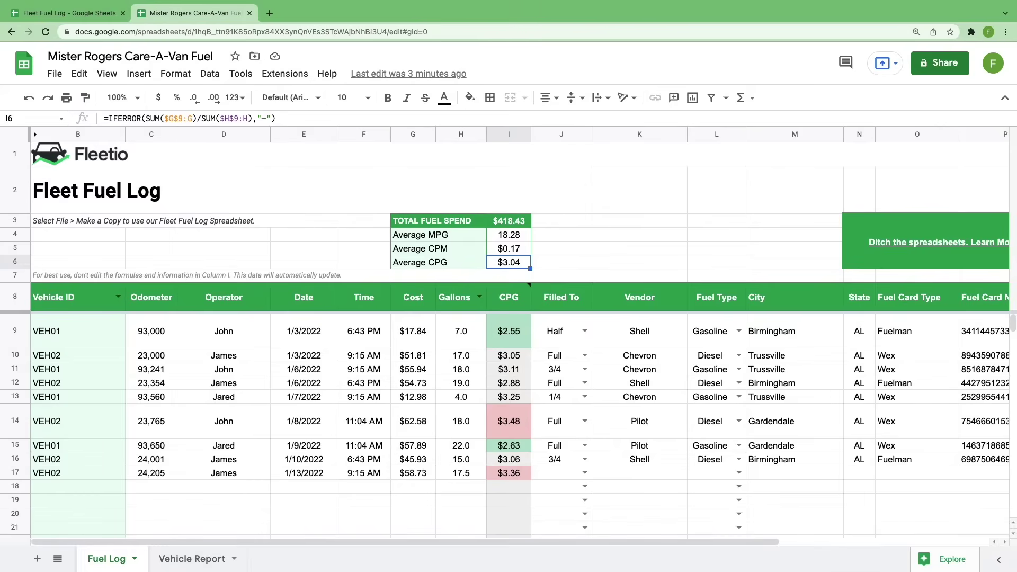
# Step: Mark row 17 as filled Full, with vendor Citgo and Diesel fuel
pyautogui.click(584, 473)
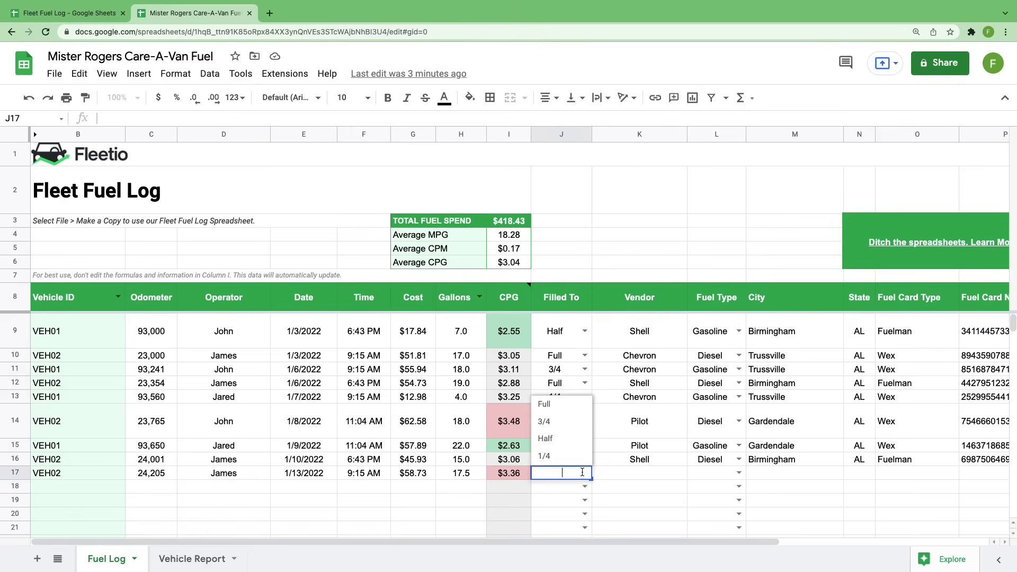
pyautogui.click(553, 406)
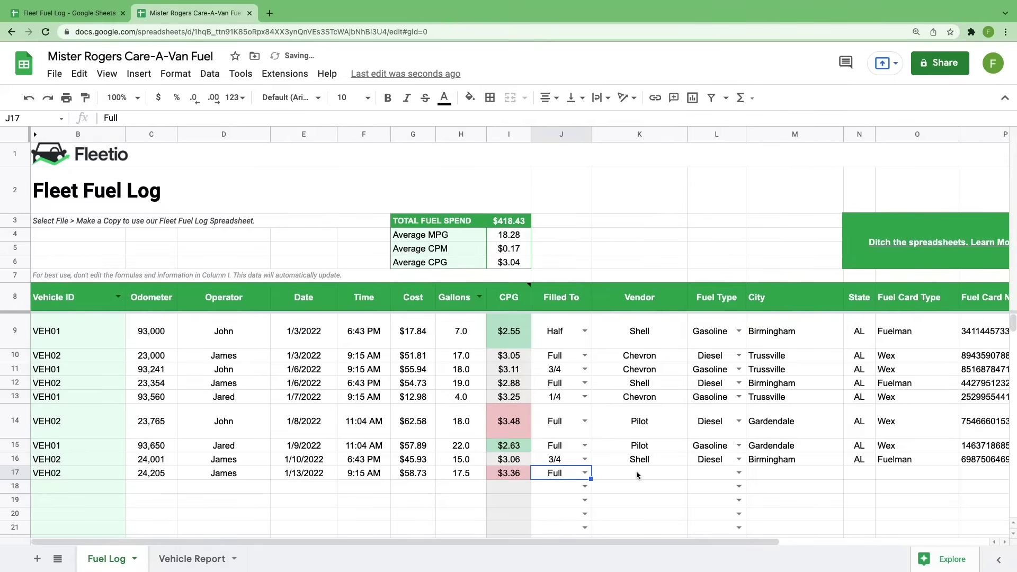
pyautogui.click(637, 475)
pyautogui.write('Citgo')
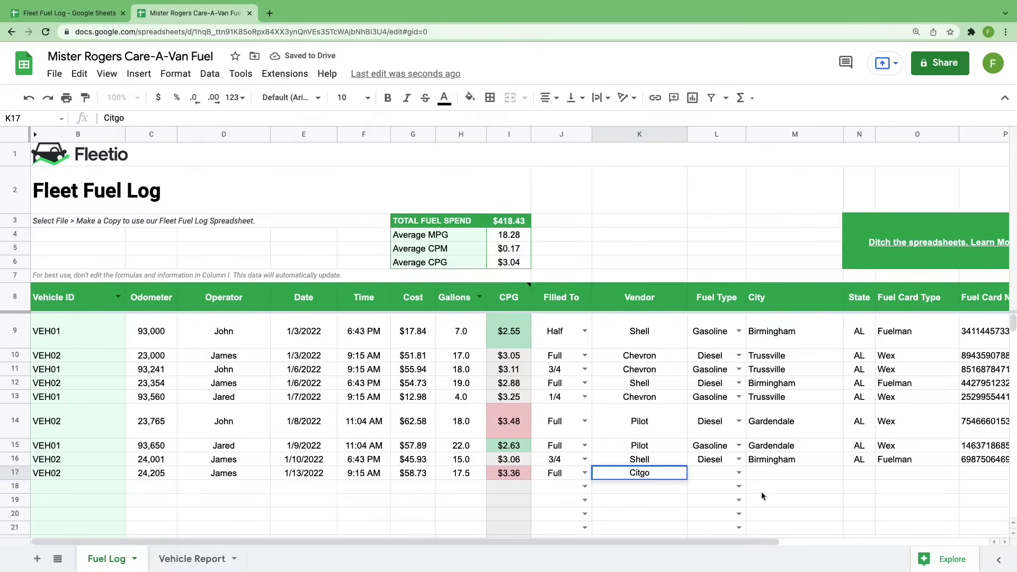
pyautogui.click(740, 473)
pyautogui.click(705, 439)
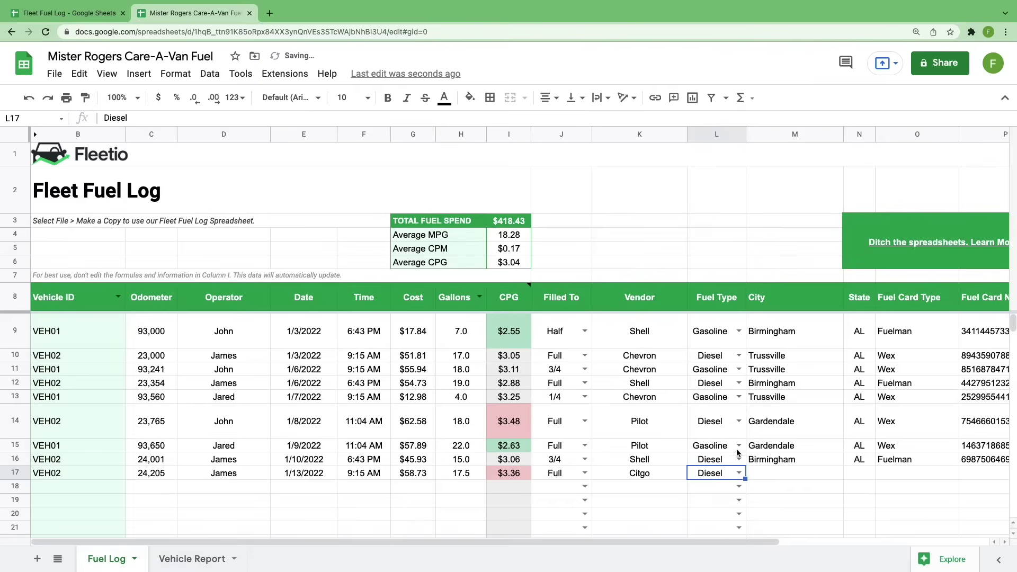
# Step: Enter city Fultondale, state AL and fuel card type Wex for row 17
pyautogui.click(778, 478)
pyautogui.write('Fultondale')
pyautogui.press('Tab')
pyautogui.write('AL')
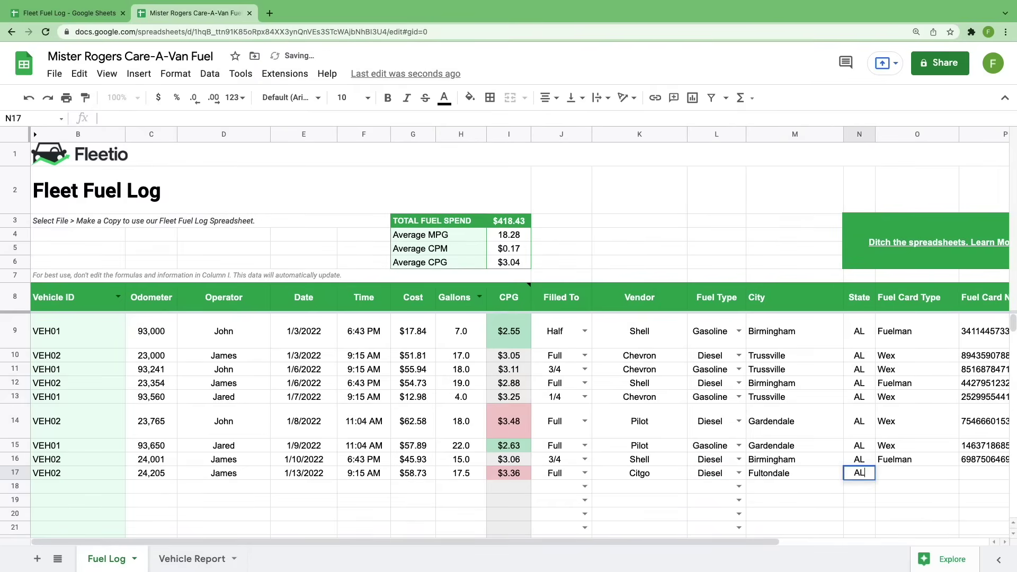
pyautogui.press('Tab')
pyautogui.write('Wex')
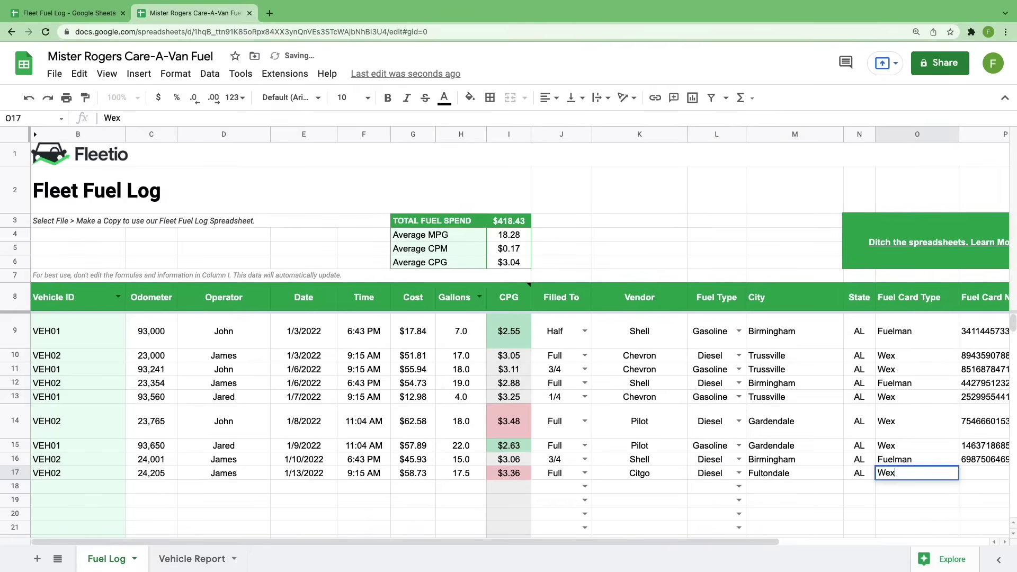
pyautogui.press('Tab')
# Step: Copy row 15's fuel card number into row 17 and view the Vehicle Report sheet
pyautogui.press('Up')
pyautogui.press('Up')
pyautogui.hotkey('ctrl', 'c')
pyautogui.press('Down')
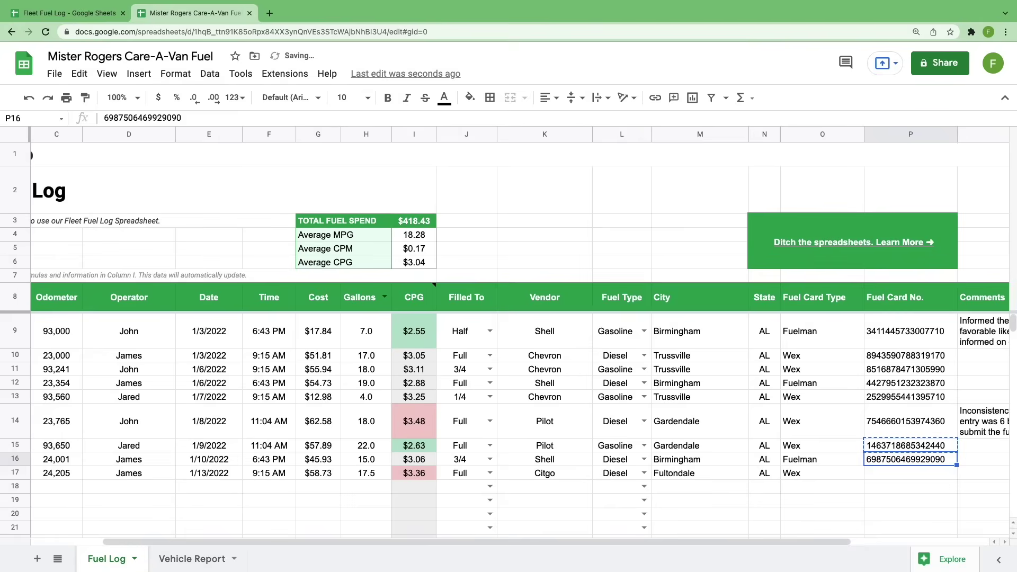
pyautogui.press('Down')
pyautogui.hotkey('ctrl', 'v')
pyautogui.press('Tab')
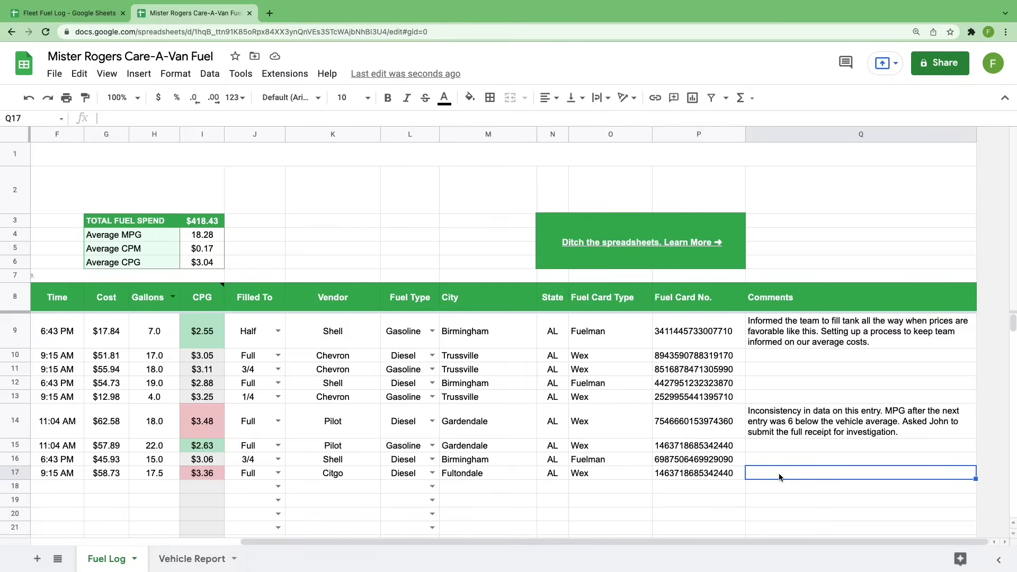
pyautogui.click(315, 132)
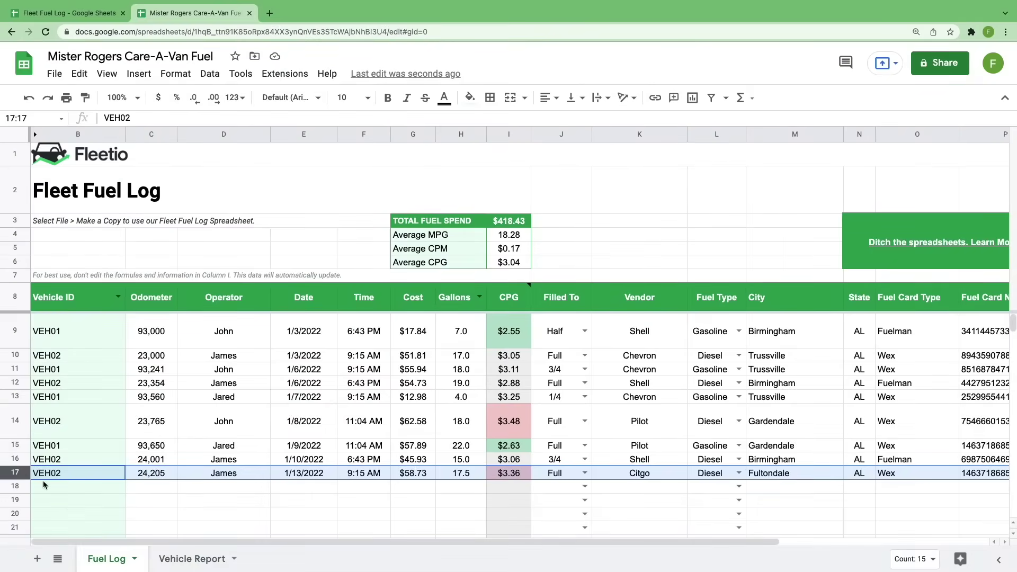
pyautogui.click(189, 560)
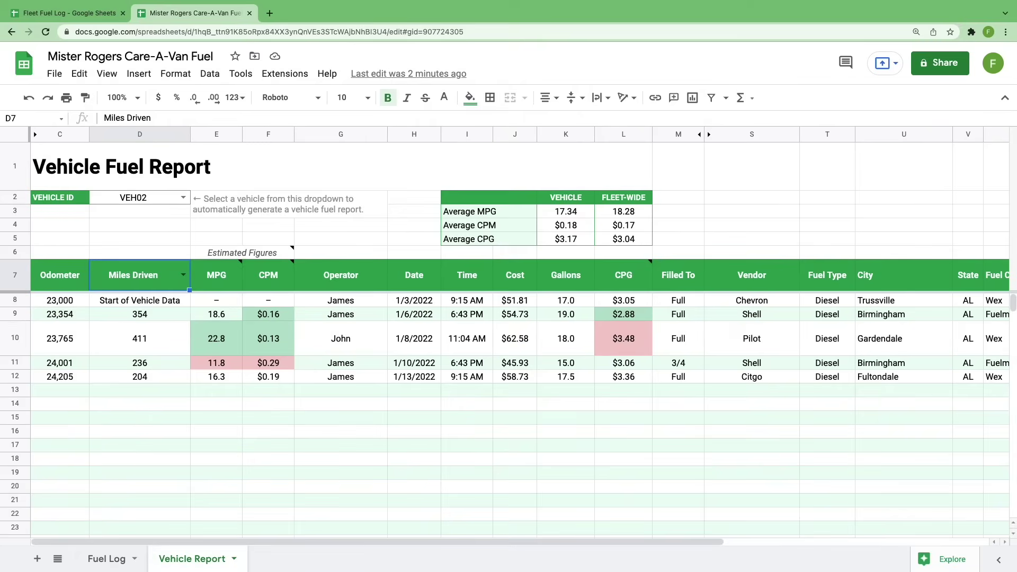
pyautogui.click(184, 197)
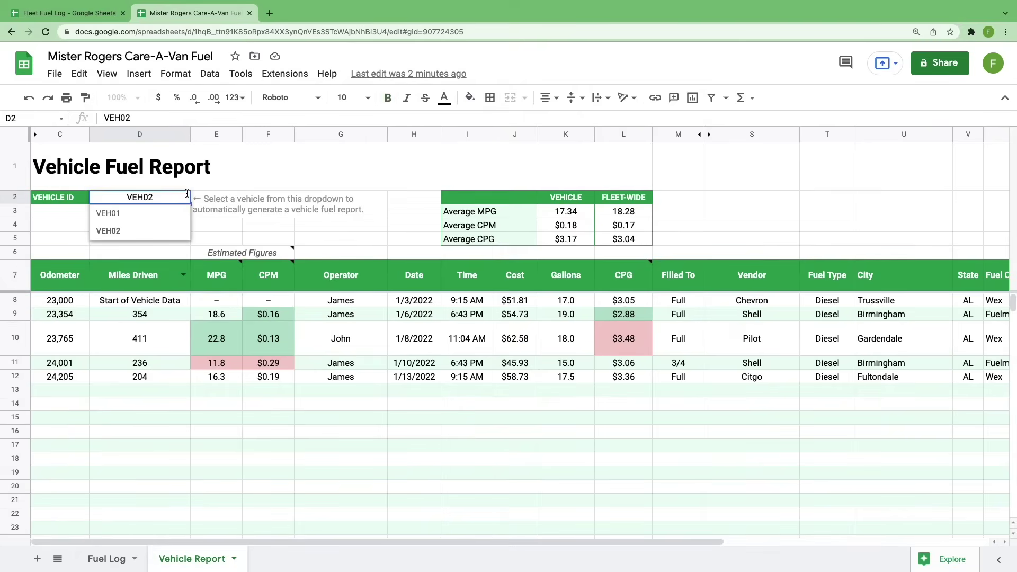
pyautogui.click(151, 214)
pyautogui.click(183, 197)
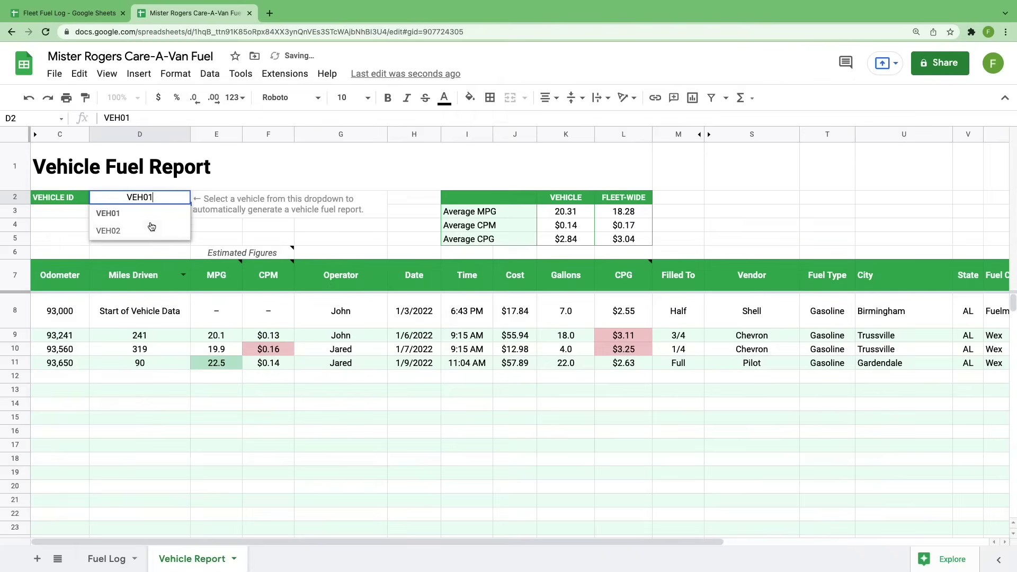
pyautogui.click(149, 228)
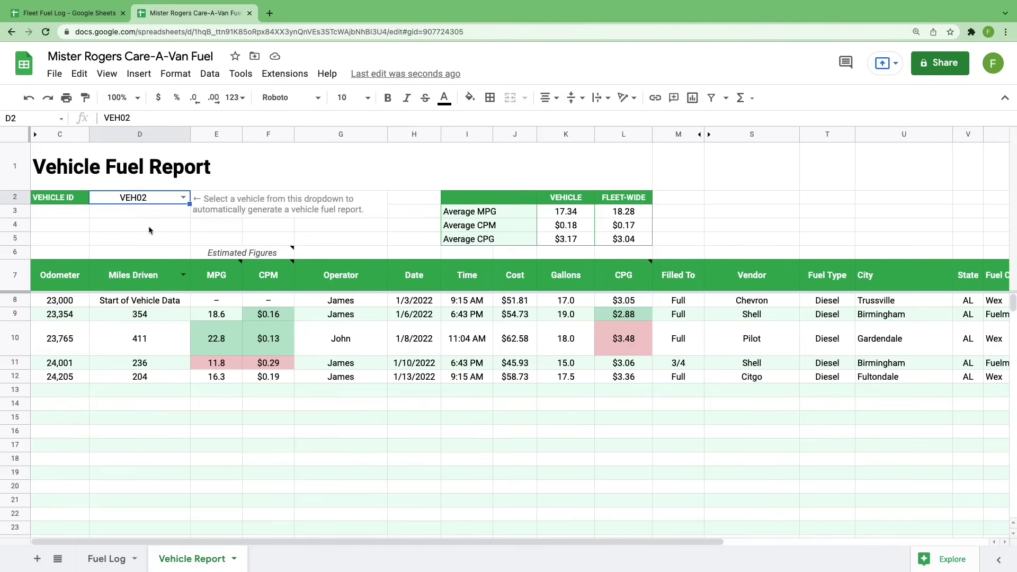
pyautogui.moveTo(483, 200); pyautogui.dragTo(623, 241)
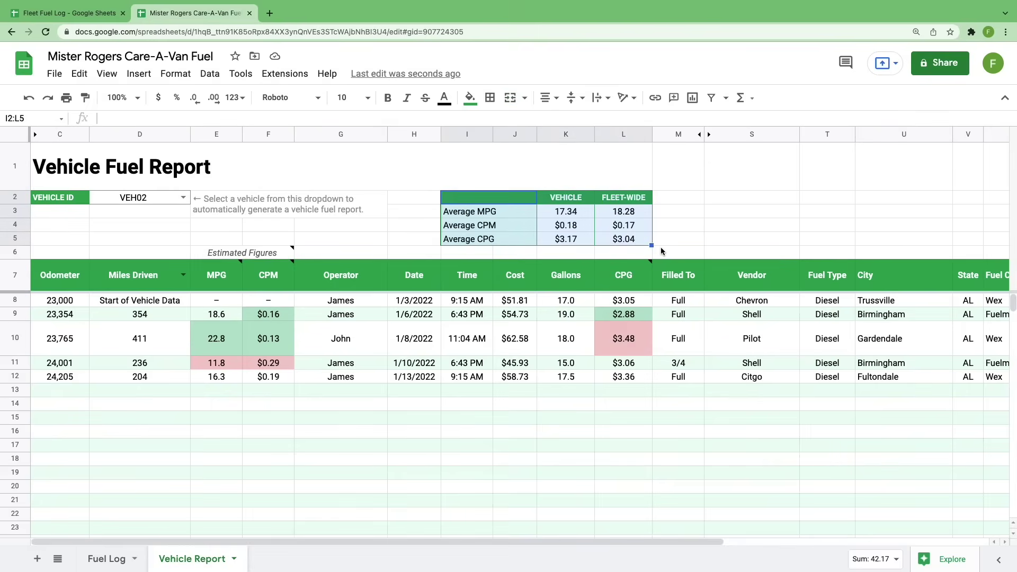
pyautogui.moveTo(565, 198); pyautogui.dragTo(568, 240)
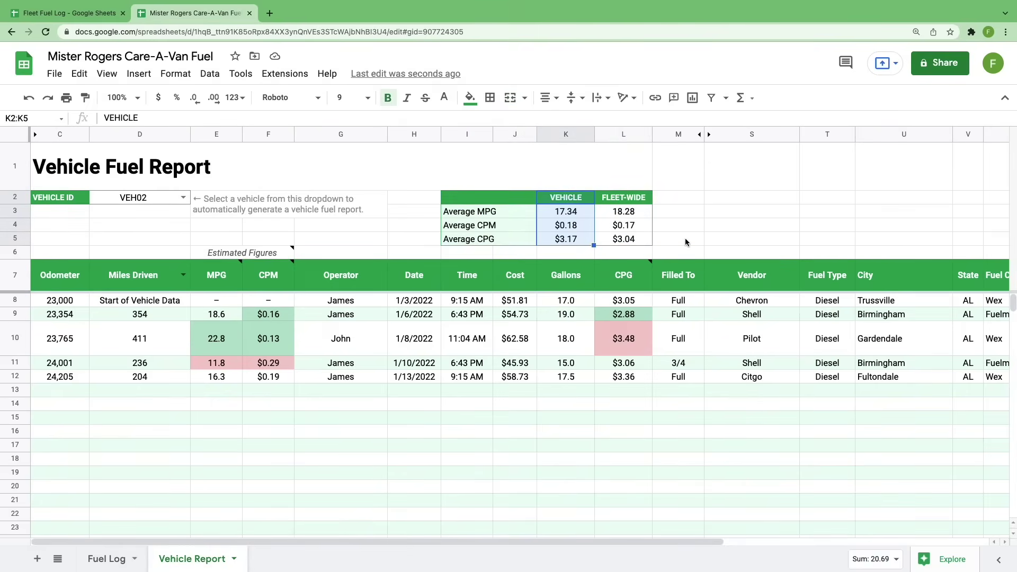
pyautogui.click(183, 197)
pyautogui.click(160, 213)
pyautogui.moveTo(579, 214); pyautogui.dragTo(577, 242)
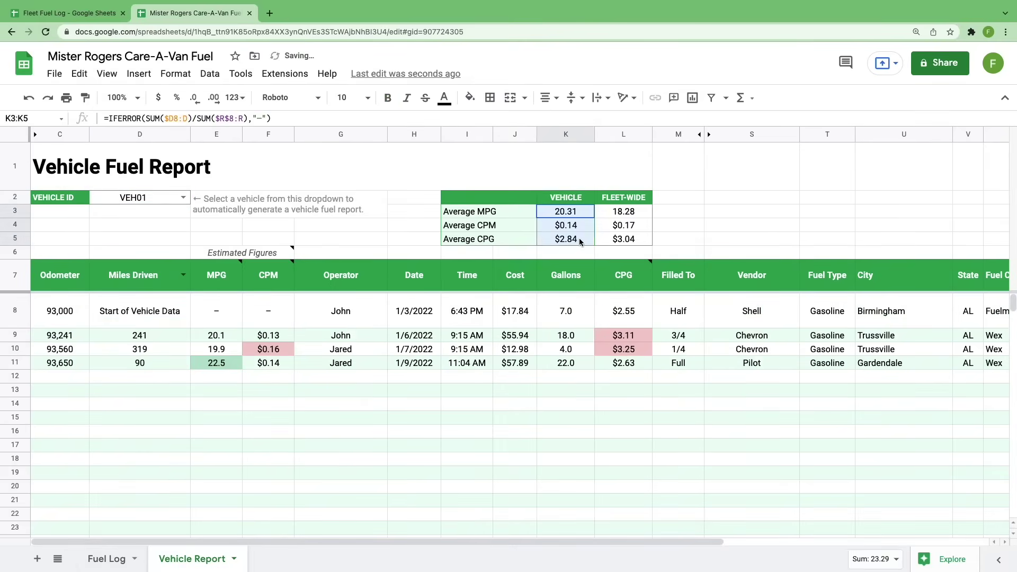
pyautogui.moveTo(634, 210); pyautogui.dragTo(631, 241)
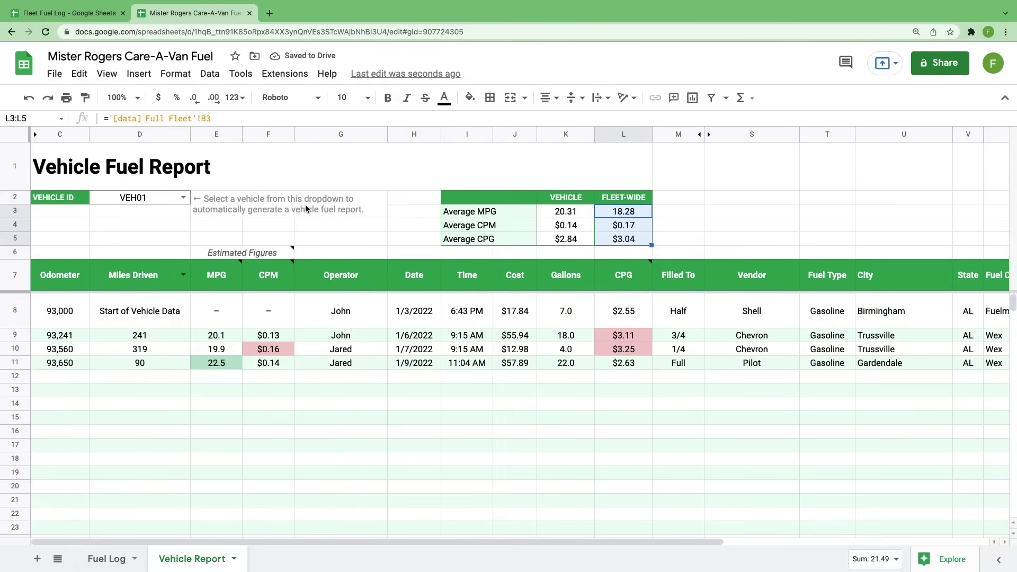
pyautogui.click(183, 197)
pyautogui.click(149, 228)
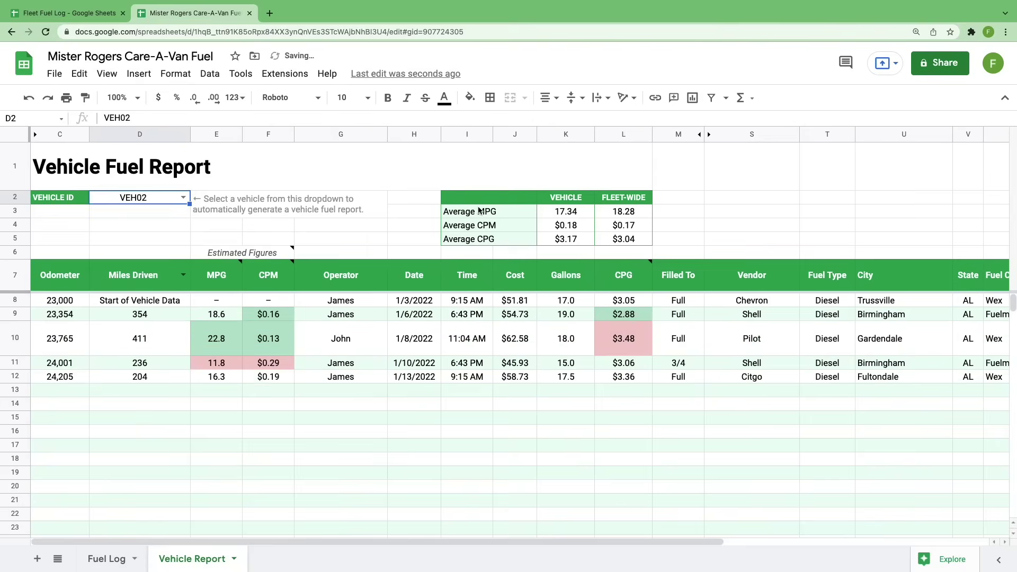
pyautogui.moveTo(552, 212); pyautogui.dragTo(554, 235)
pyautogui.moveTo(625, 211); pyautogui.dragTo(627, 243)
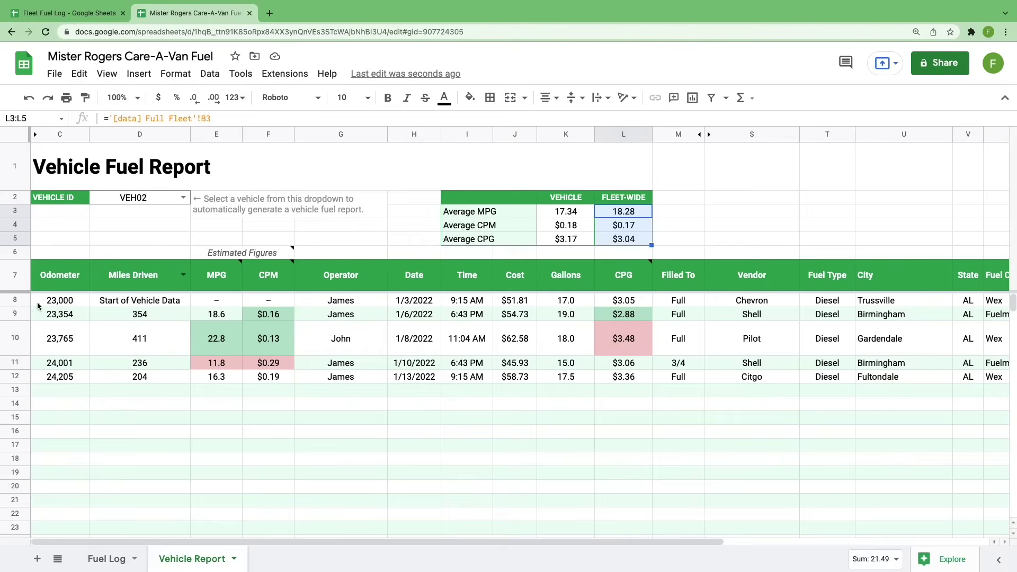
# Step: Inspect the Miles Driven, MPG and CPM formulas and header notes in rows 8–11
pyautogui.click(15, 300)
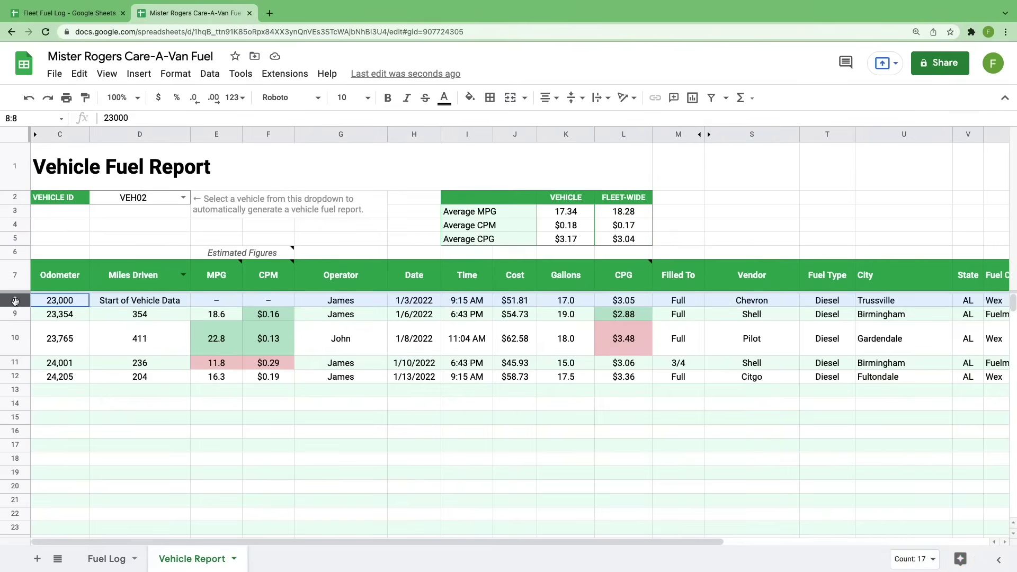
pyautogui.click(137, 301)
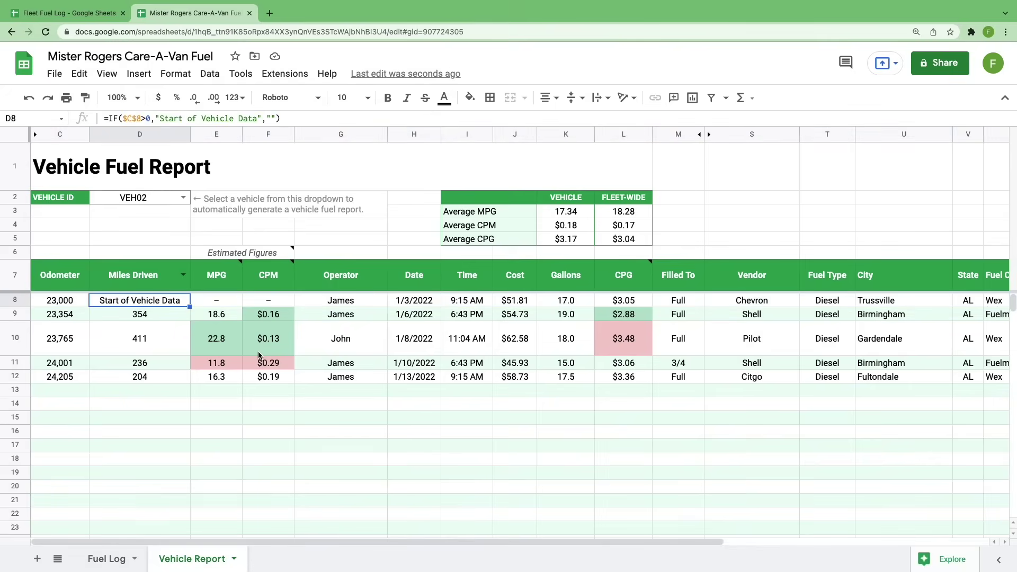
pyautogui.click(16, 317)
pyautogui.click(14, 339)
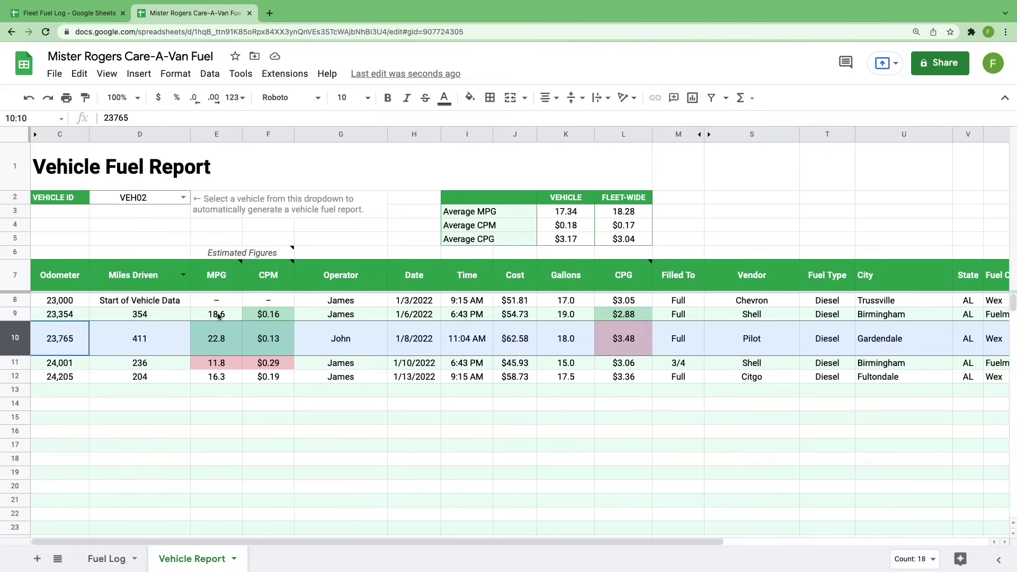
pyautogui.click(263, 312)
pyautogui.click(221, 341)
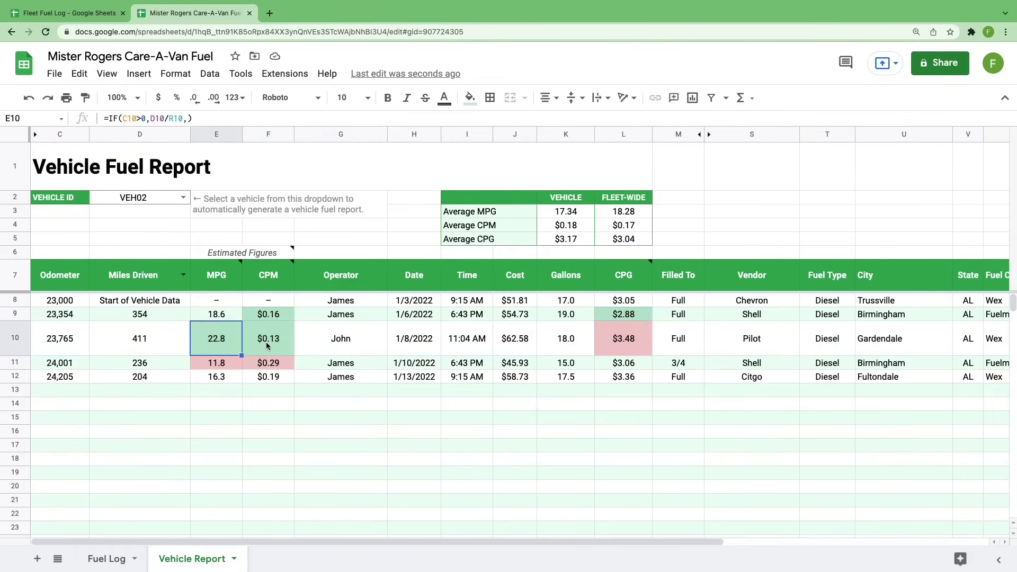
pyautogui.click(234, 364)
pyautogui.click(270, 366)
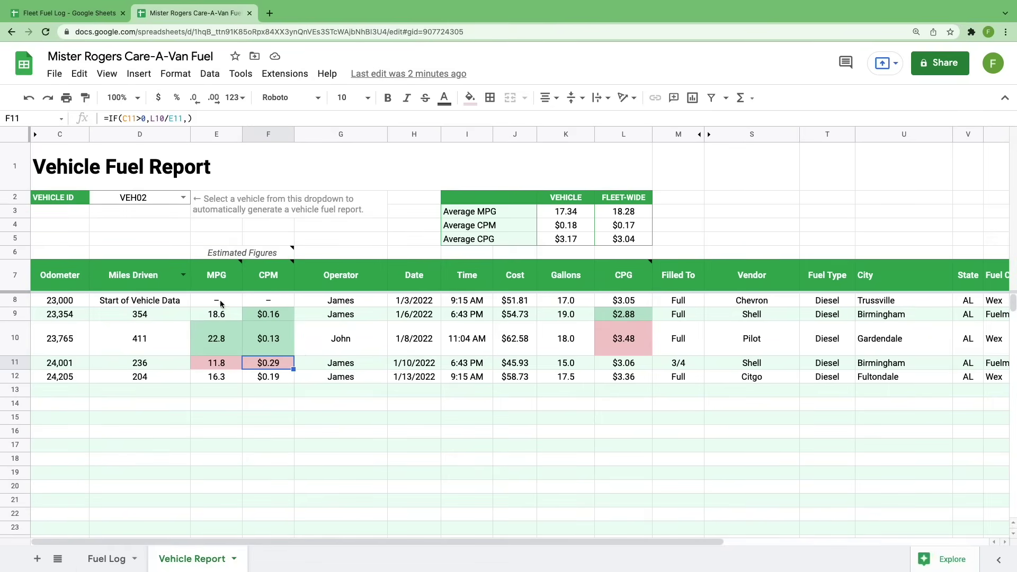
pyautogui.moveTo(220, 278)
pyautogui.moveTo(263, 278)
# Step: Show the report for VEH01 and select its vendor details and red-shaded CPG values
pyautogui.click(183, 197)
pyautogui.click(166, 217)
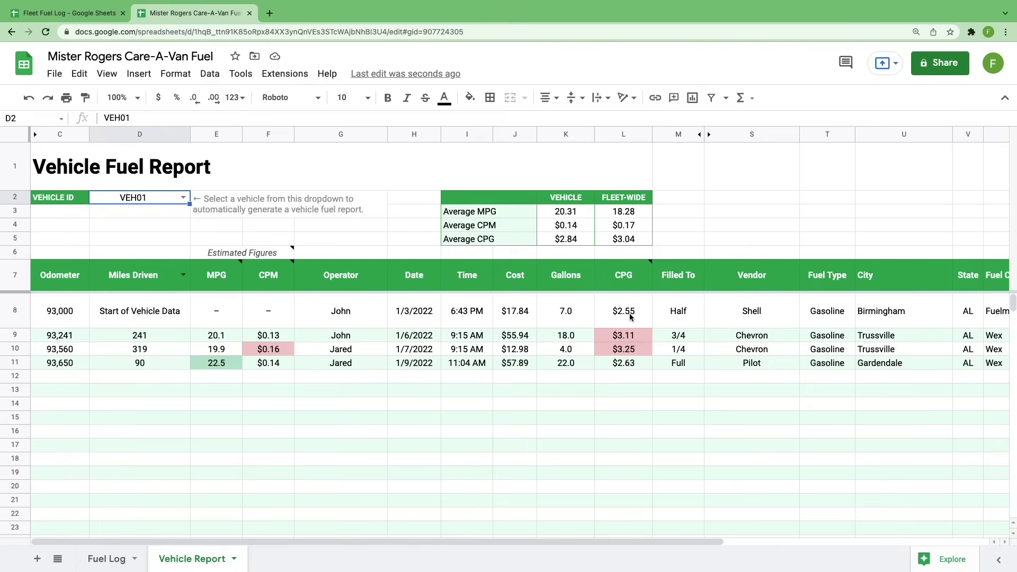
pyautogui.moveTo(758, 337); pyautogui.dragTo(949, 336)
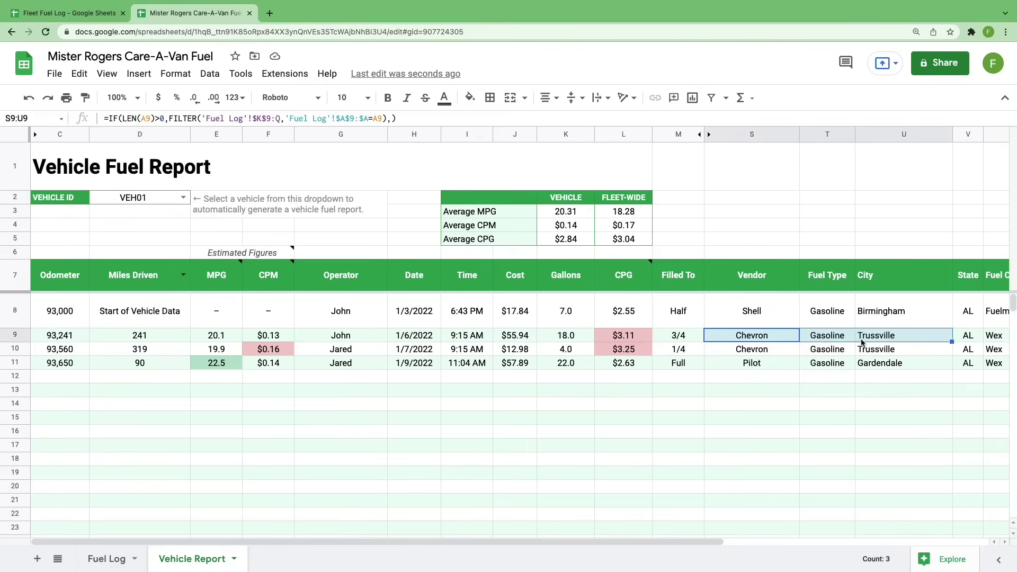
pyautogui.moveTo(749, 349); pyautogui.dragTo(948, 350)
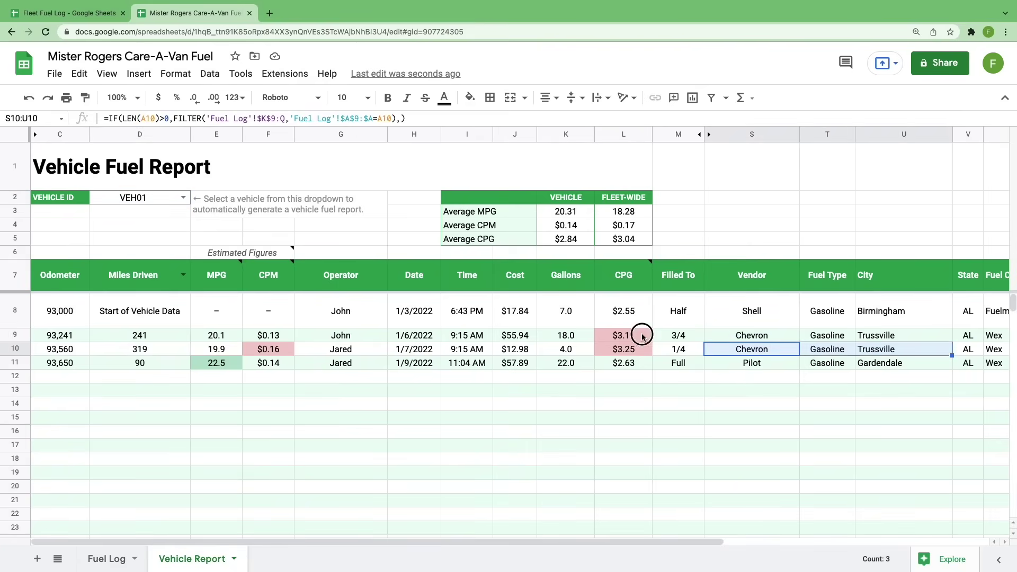
pyautogui.moveTo(647, 335); pyautogui.dragTo(635, 351)
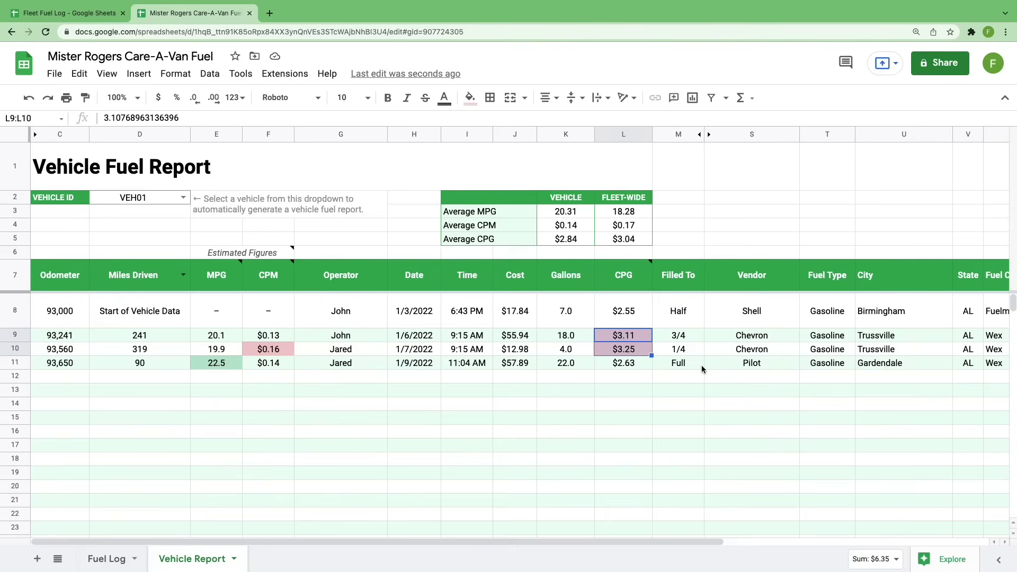
pyautogui.click(183, 197)
pyautogui.click(159, 230)
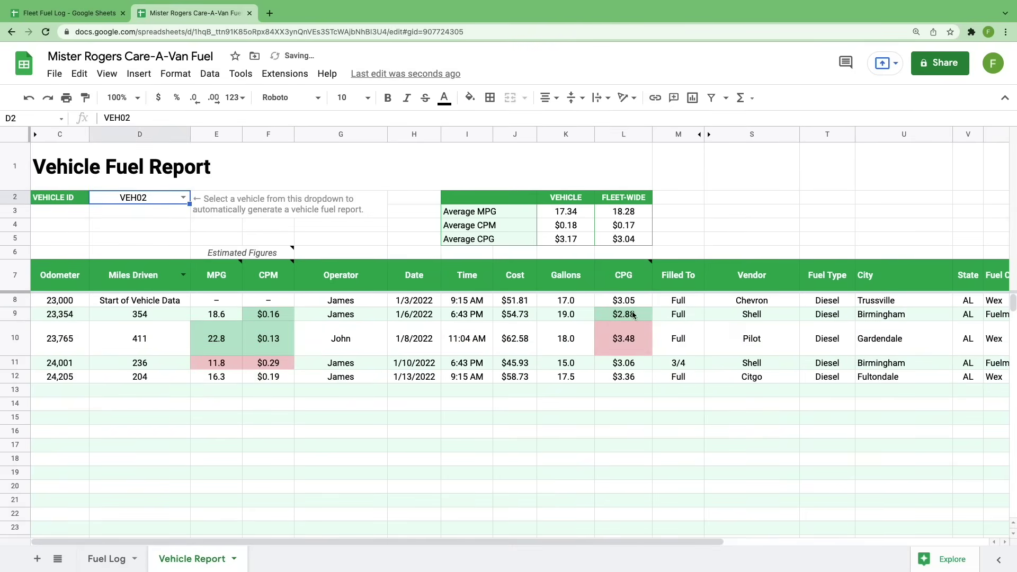
pyautogui.moveTo(633, 314); pyautogui.dragTo(885, 316)
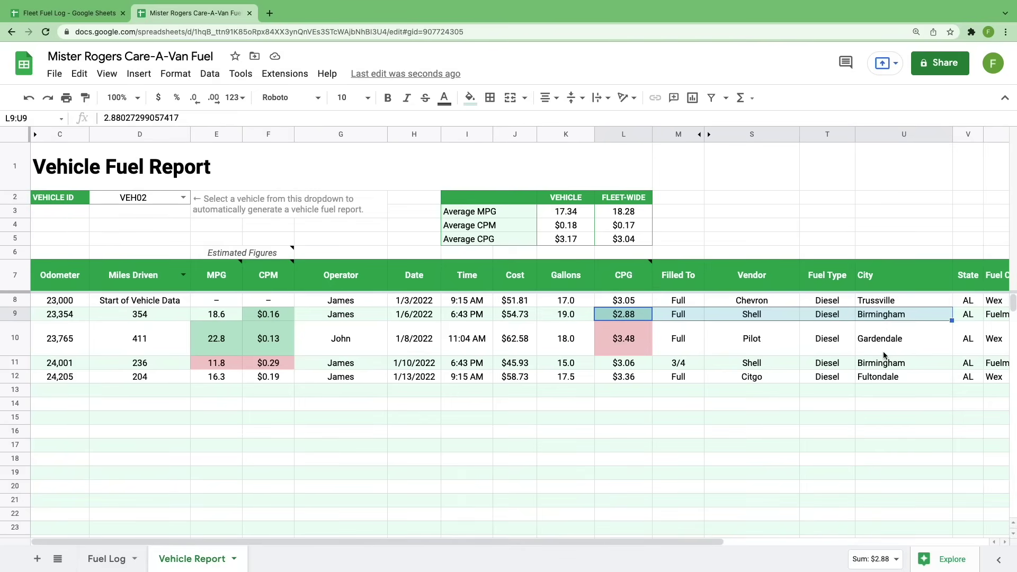
pyautogui.click(406, 340)
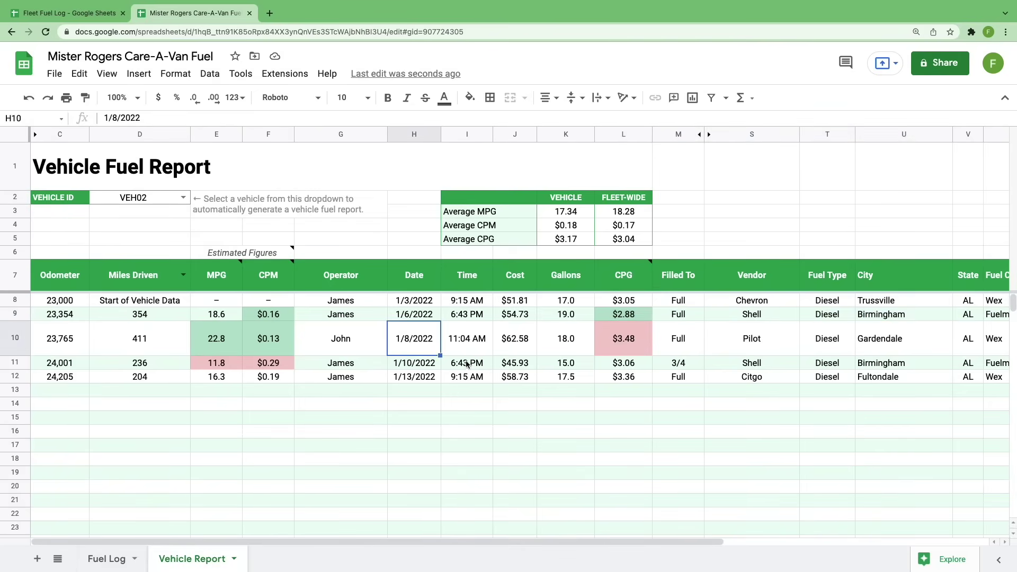
pyautogui.click(639, 341)
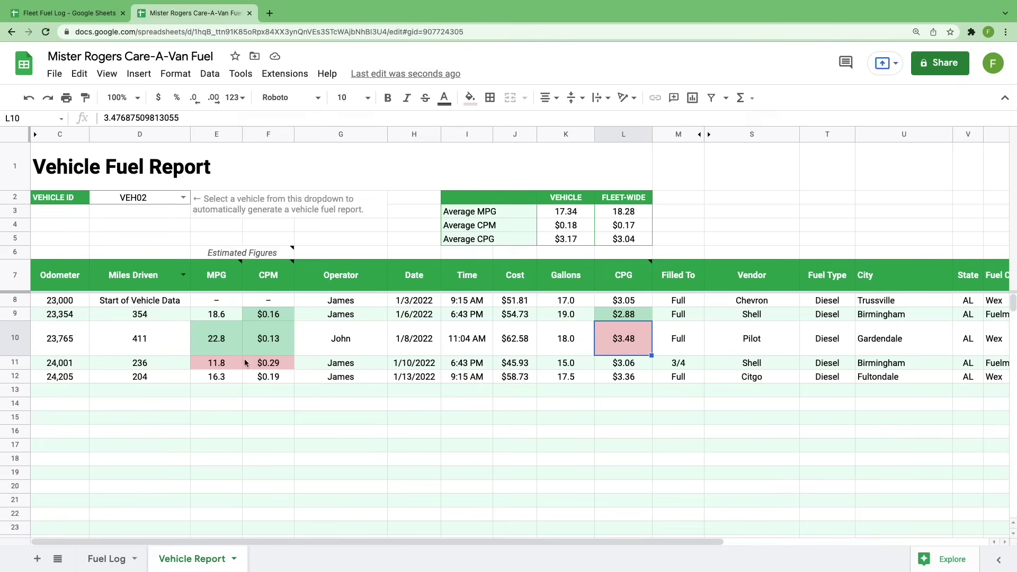
pyautogui.moveTo(206, 365); pyautogui.dragTo(277, 364)
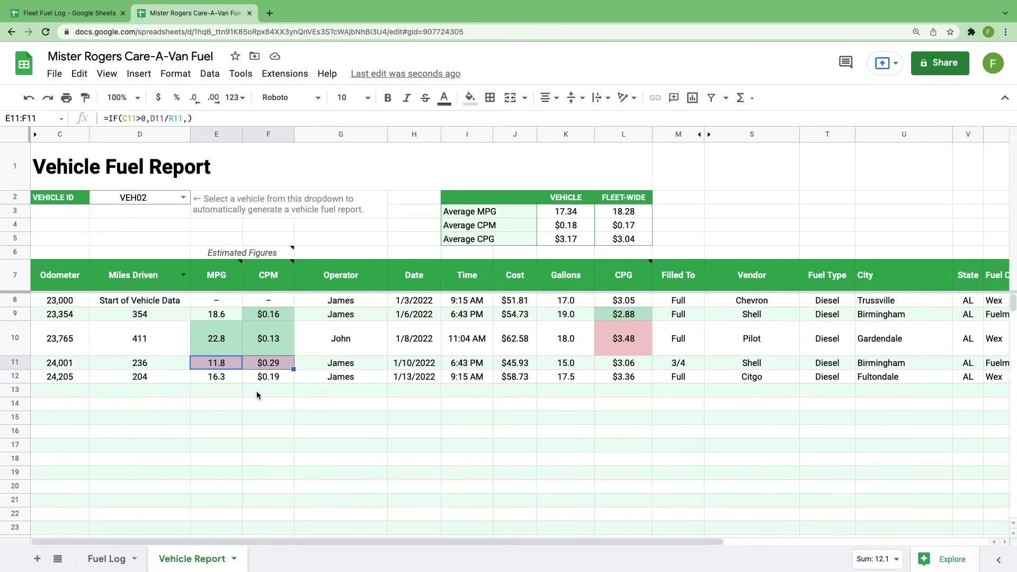
pyautogui.click(72, 392)
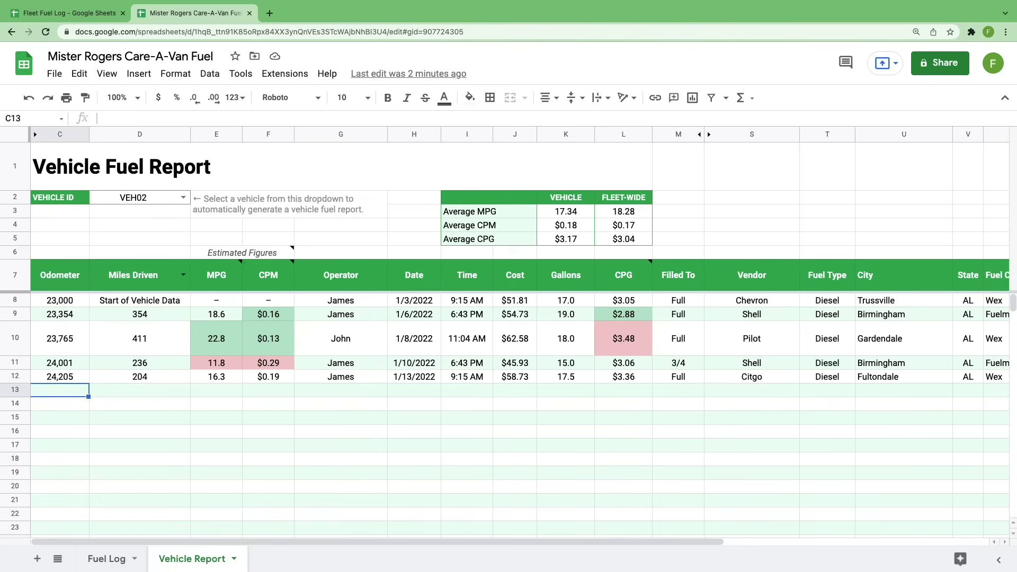
# Step: Read the full comment in Fuel Log cell Q14, then return to the Vehicle Report
pyautogui.click(106, 558)
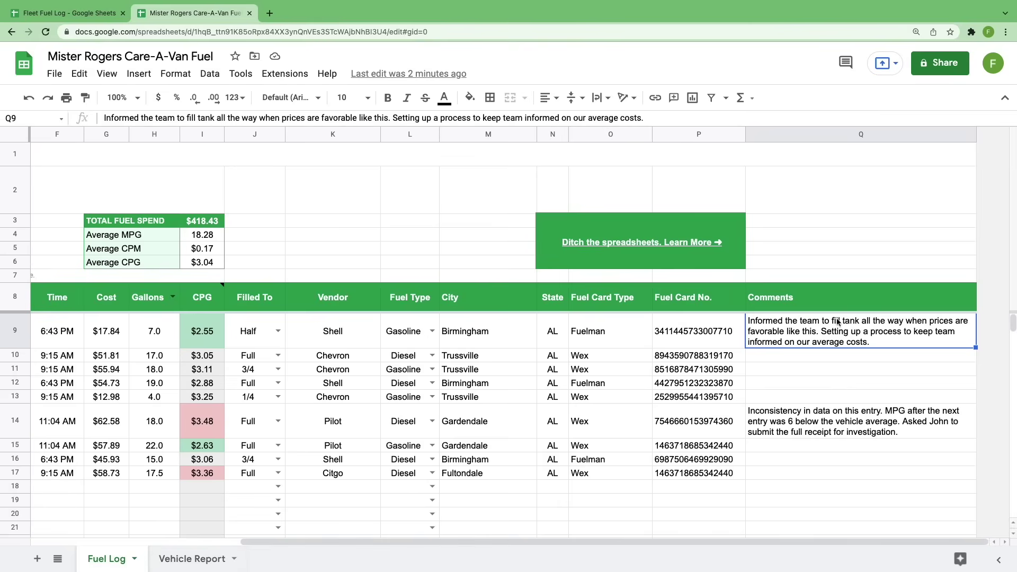
pyautogui.click(863, 421)
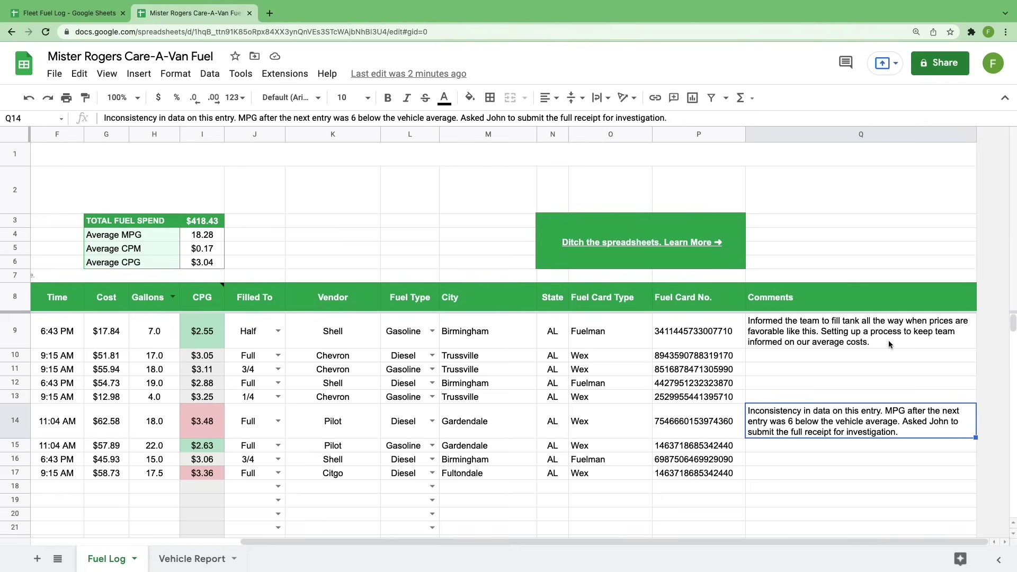
pyautogui.hscroll(-5, 889, 344)
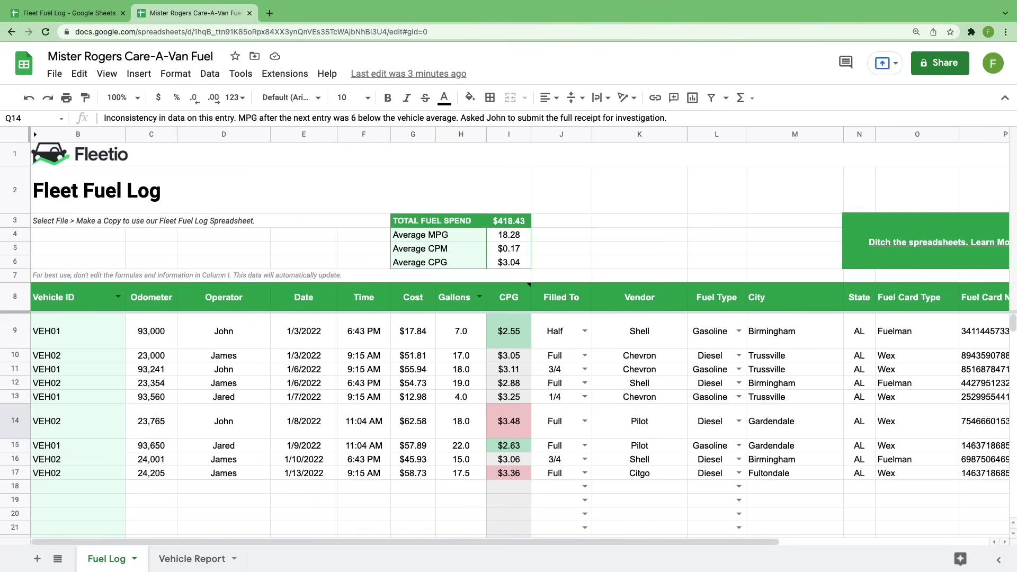
pyautogui.click(187, 558)
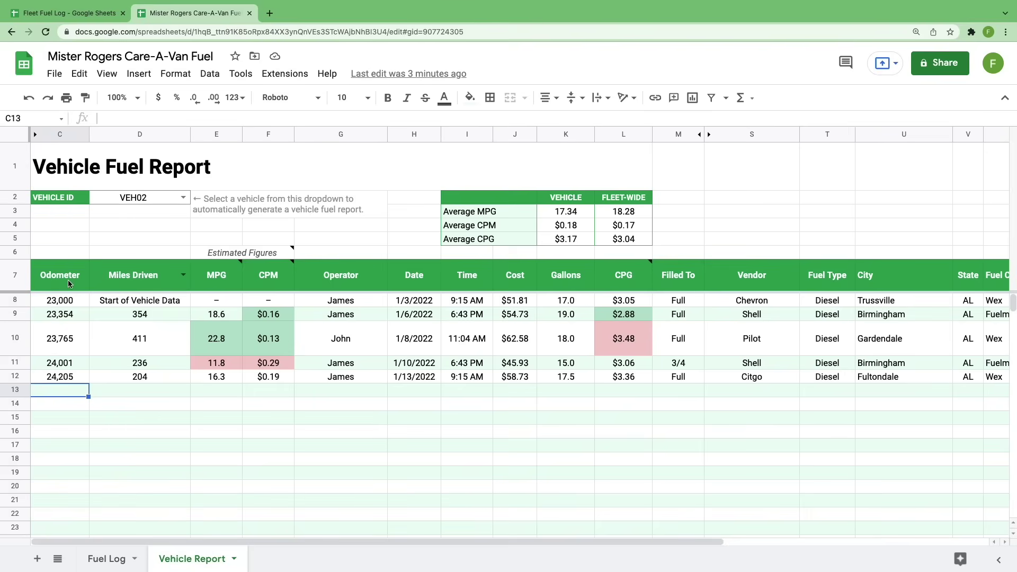
# Step: Select C1:L12 and set up printing of only those cells with notes hidden
pyautogui.click(54, 169)
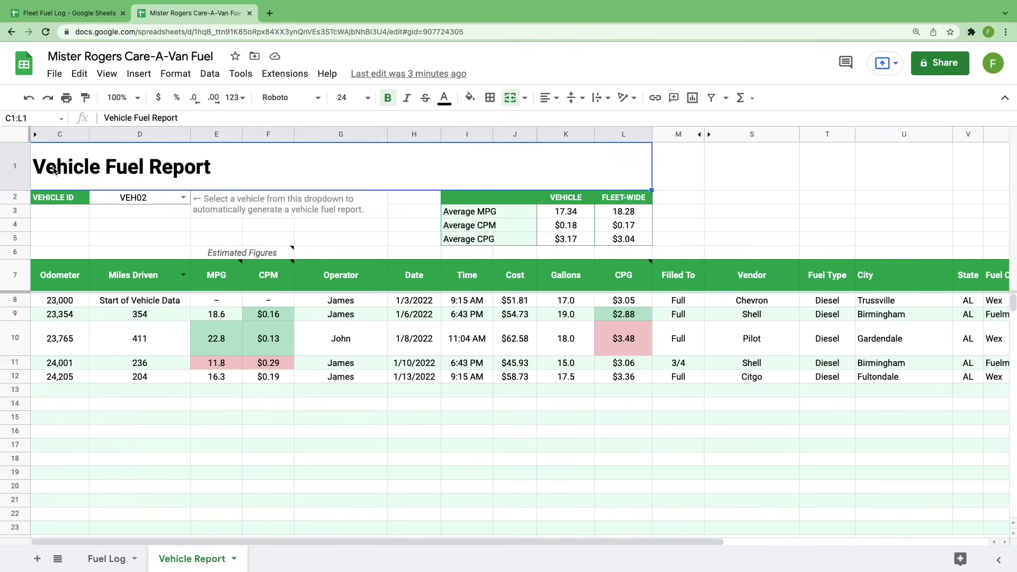
pyautogui.keyDown('shift'); pyautogui.click(640, 380); pyautogui.keyUp('shift')
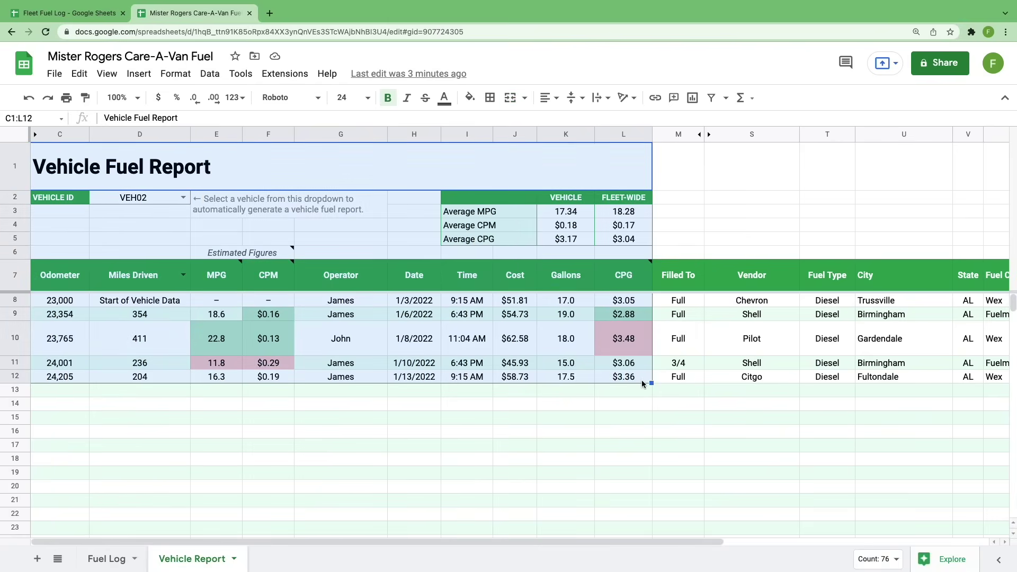
pyautogui.click(55, 77)
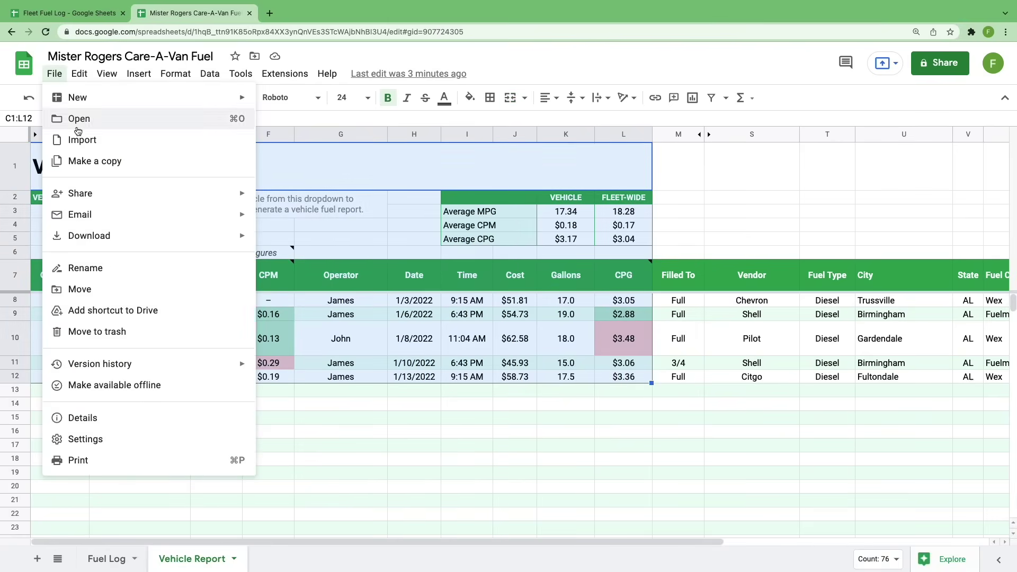
pyautogui.click(165, 462)
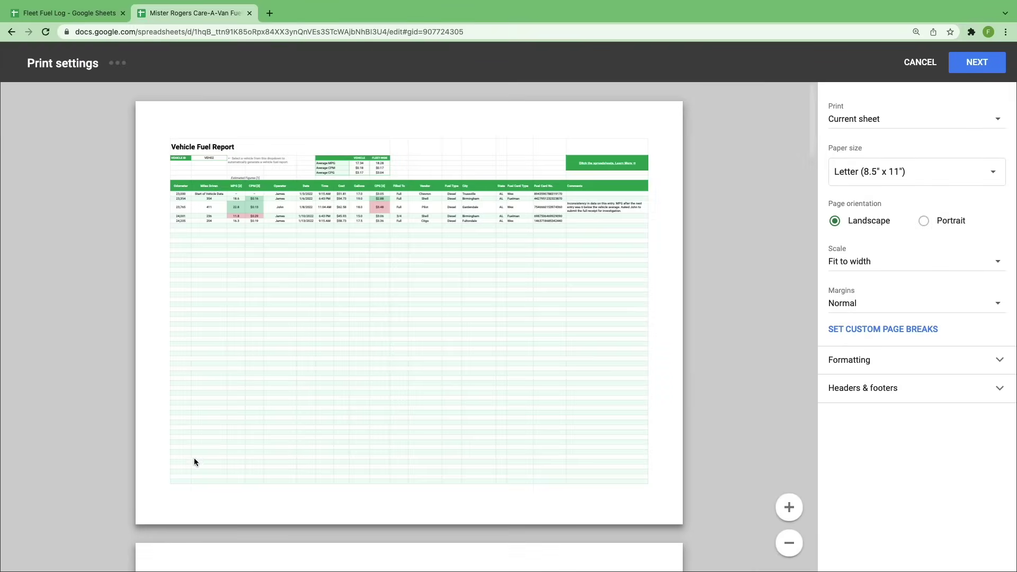
pyautogui.click(880, 121)
pyautogui.click(900, 166)
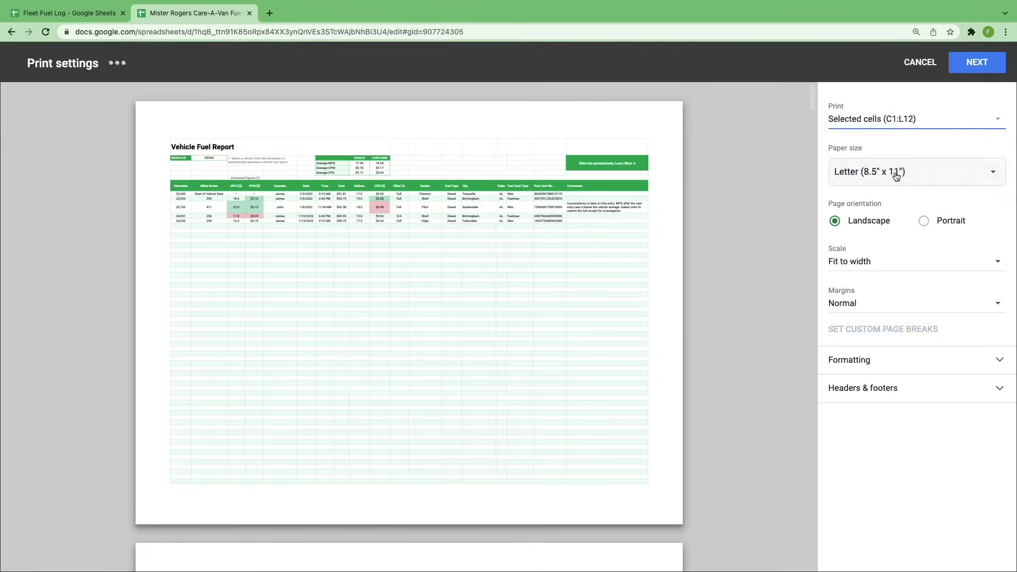
pyautogui.click(905, 360)
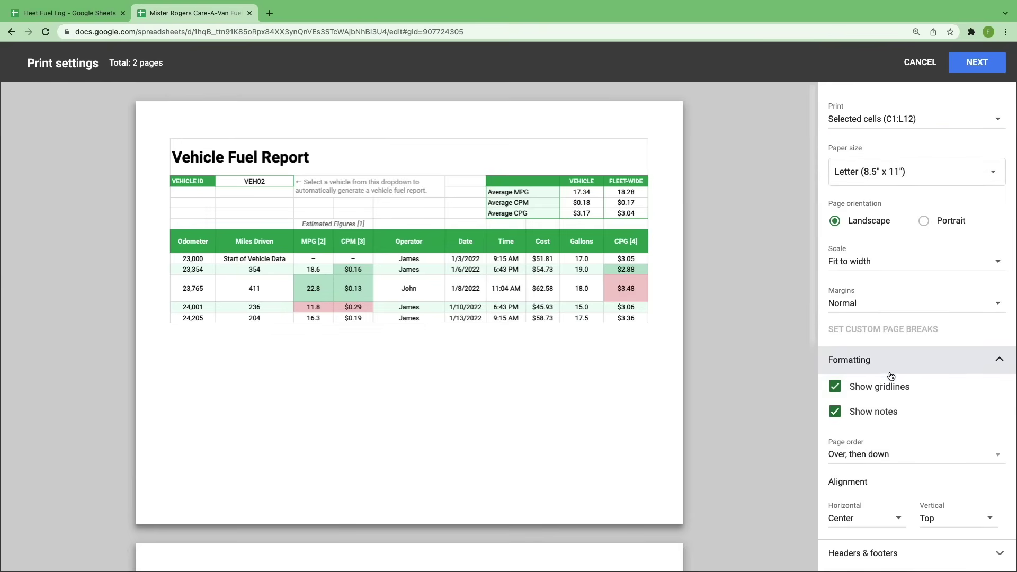
pyautogui.click(864, 418)
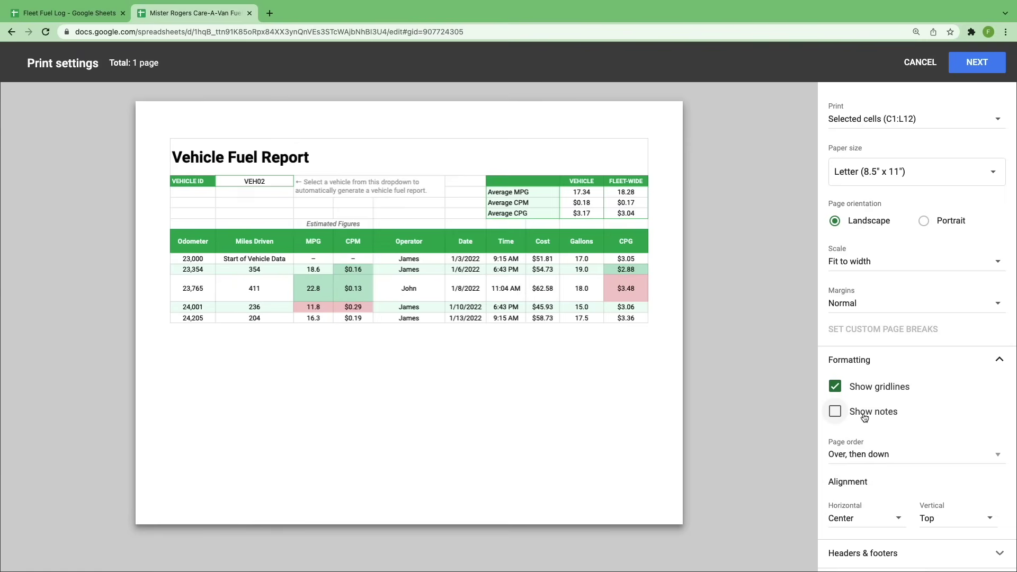
pyautogui.click(977, 70)
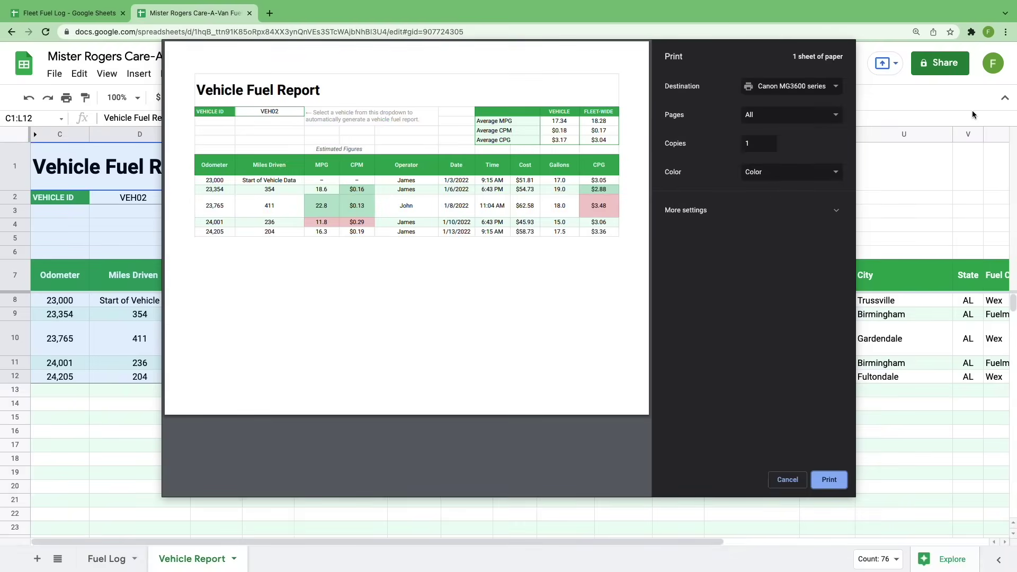
pyautogui.click(786, 475)
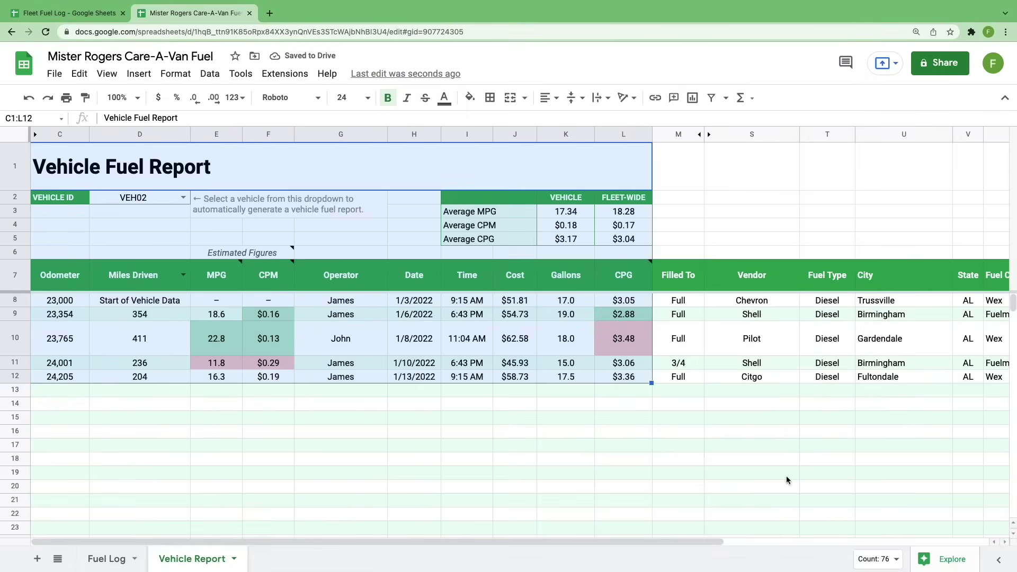
# Step: Set the PDF download to export only the selected cells C1:L12
pyautogui.click(54, 73)
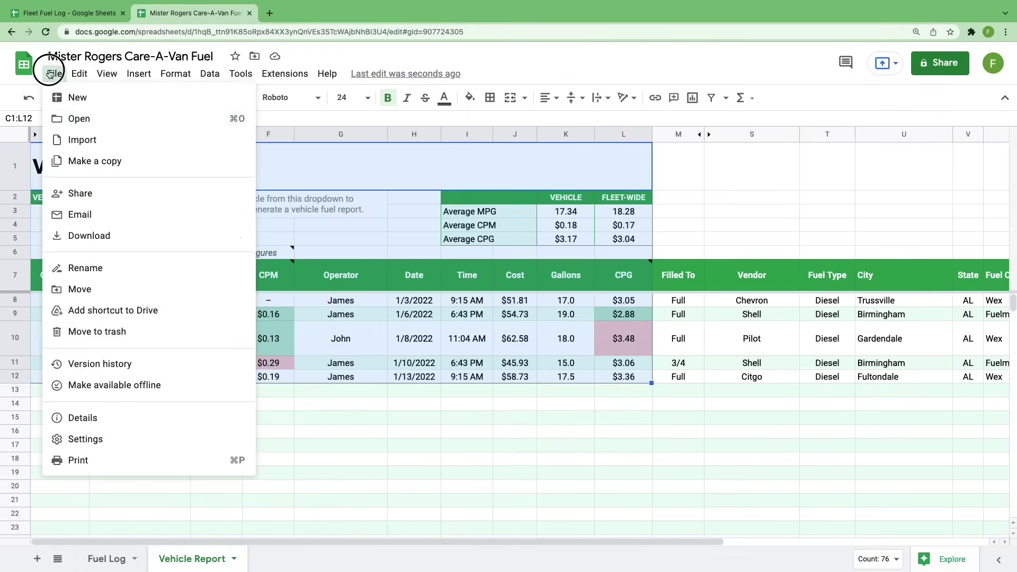
pyautogui.moveTo(109, 248)
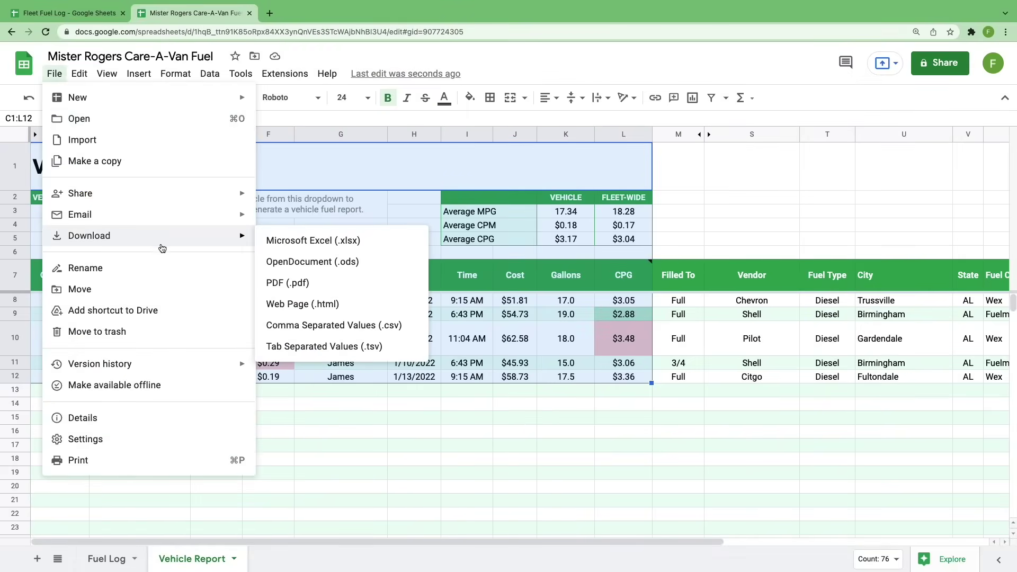
pyautogui.click(309, 283)
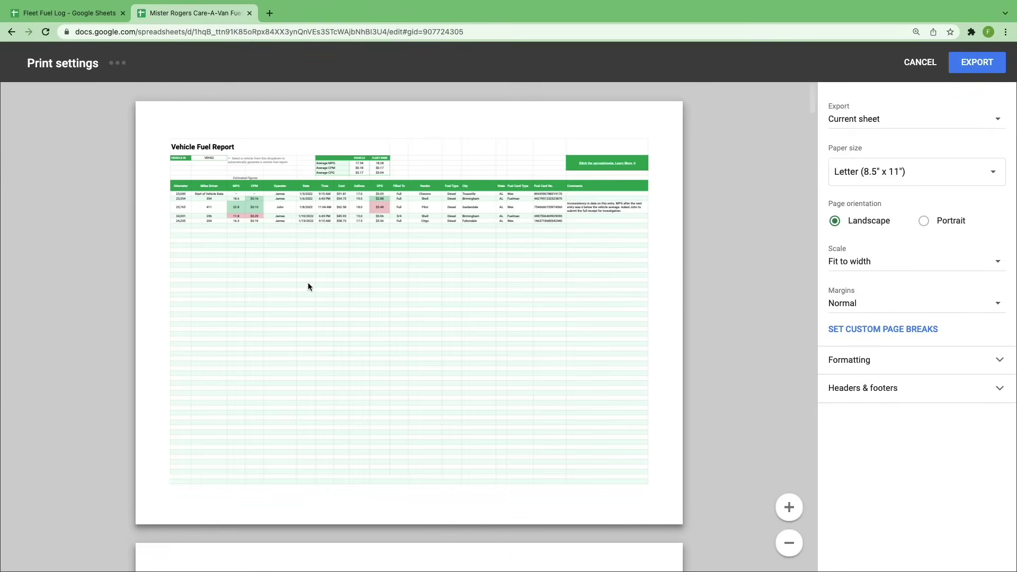
pyautogui.click(837, 125)
pyautogui.click(874, 165)
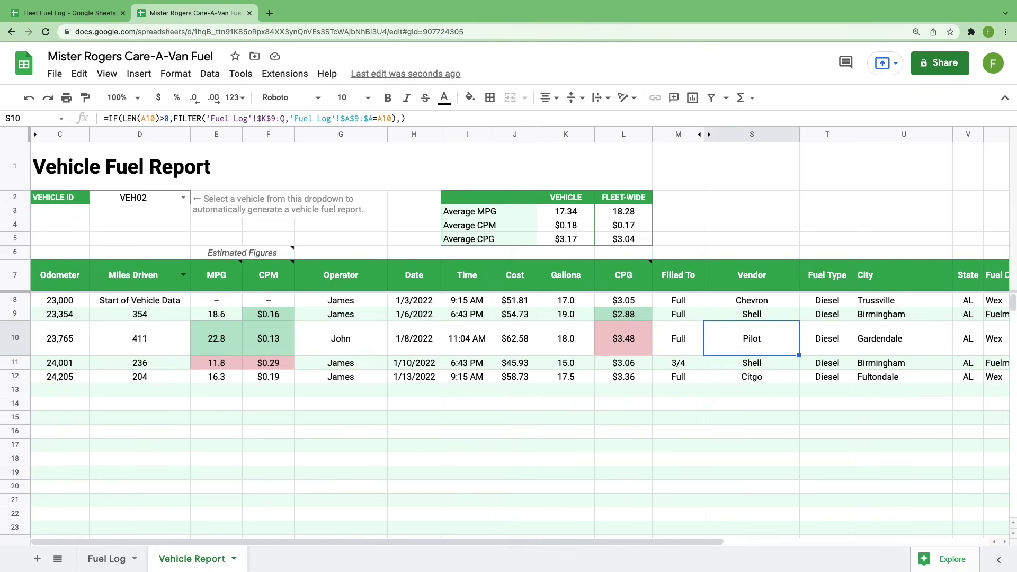
# Step: Enter VEH03 as the vehicle in Fuel Log cell B18
pyautogui.click(121, 562)
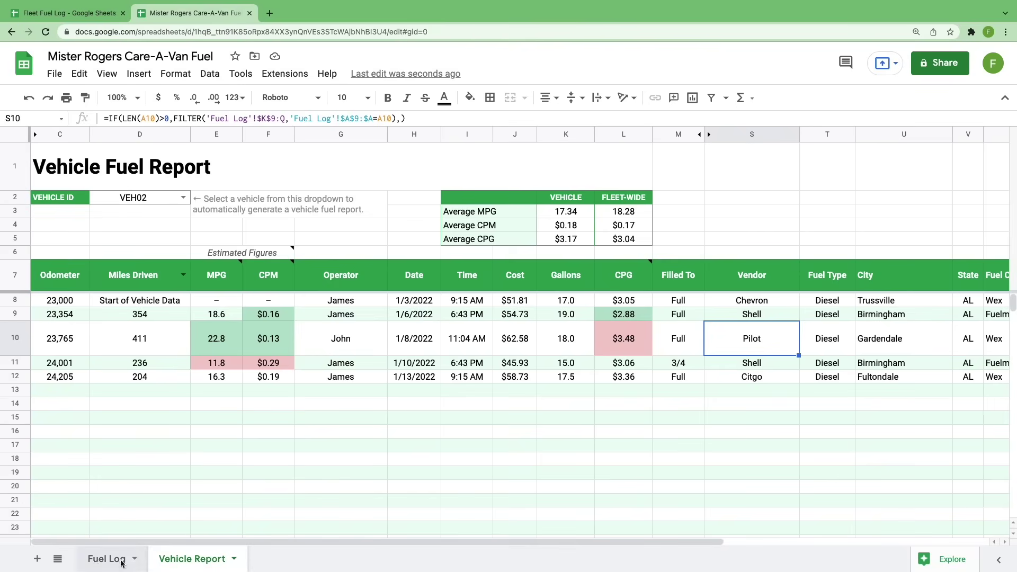
pyautogui.click(92, 493)
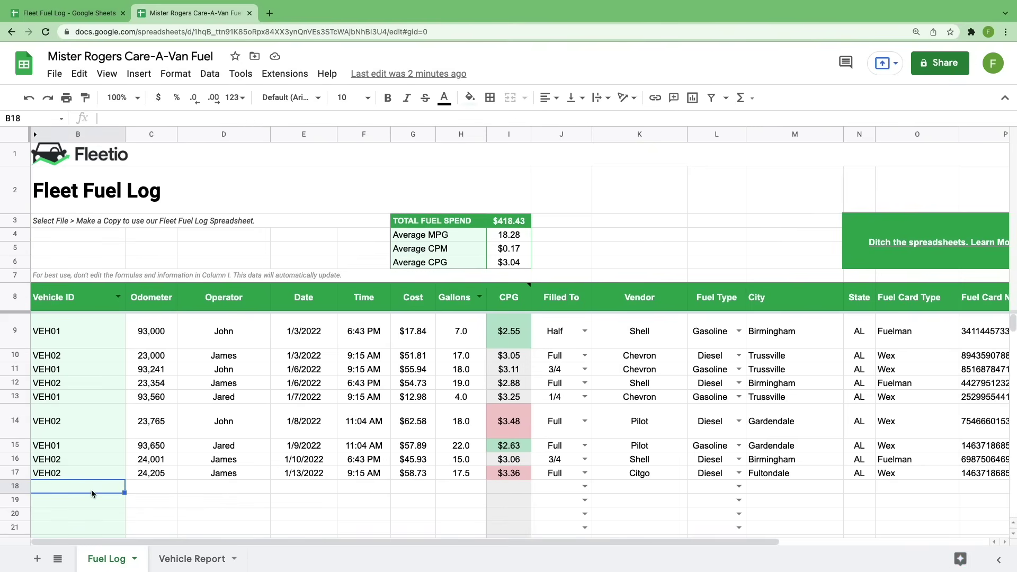
pyautogui.write('VEH03')
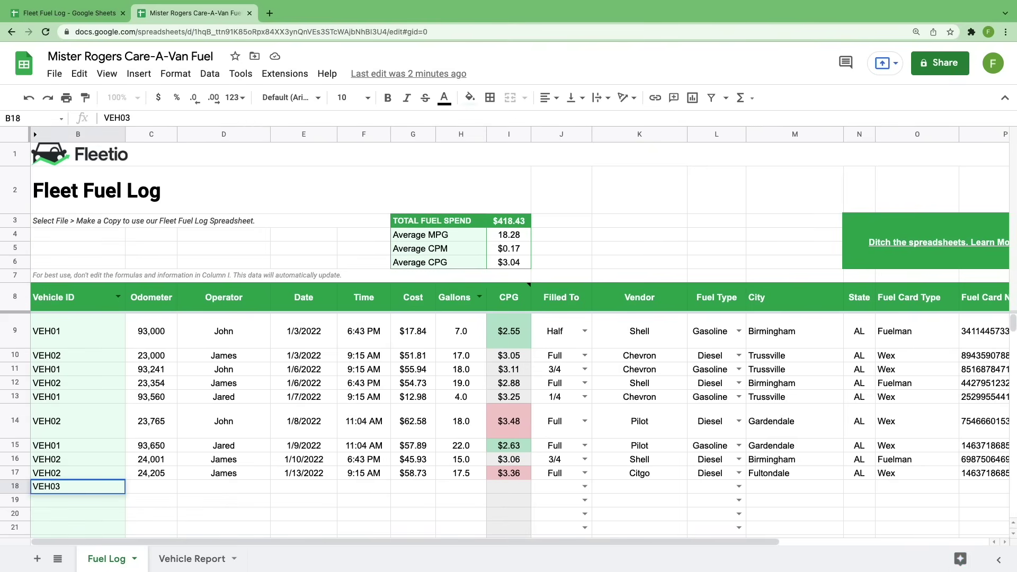
pyautogui.press('Tab')
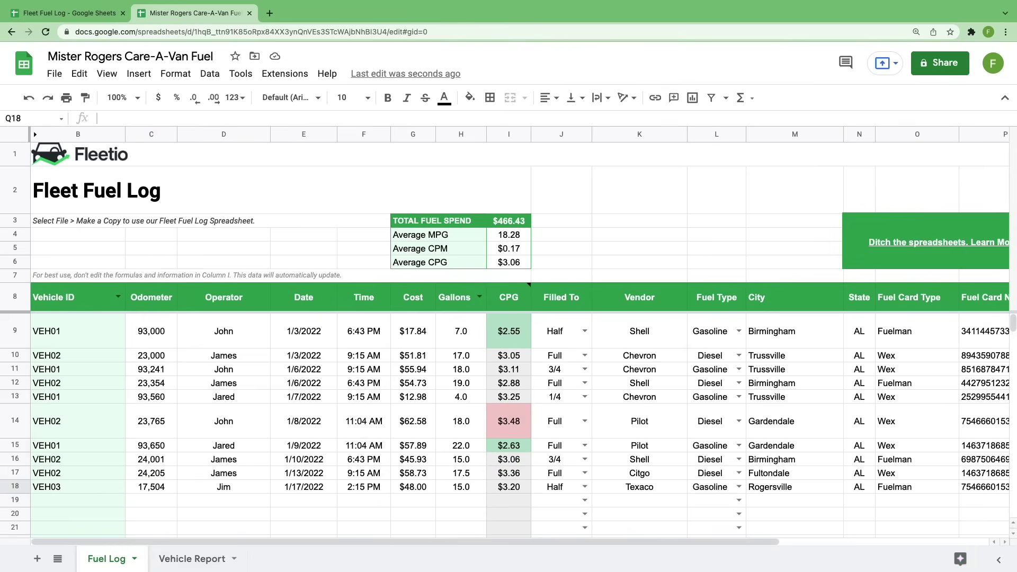
# Step: Switch the Vehicle Report's D2 selection to VEH03
pyautogui.click(209, 558)
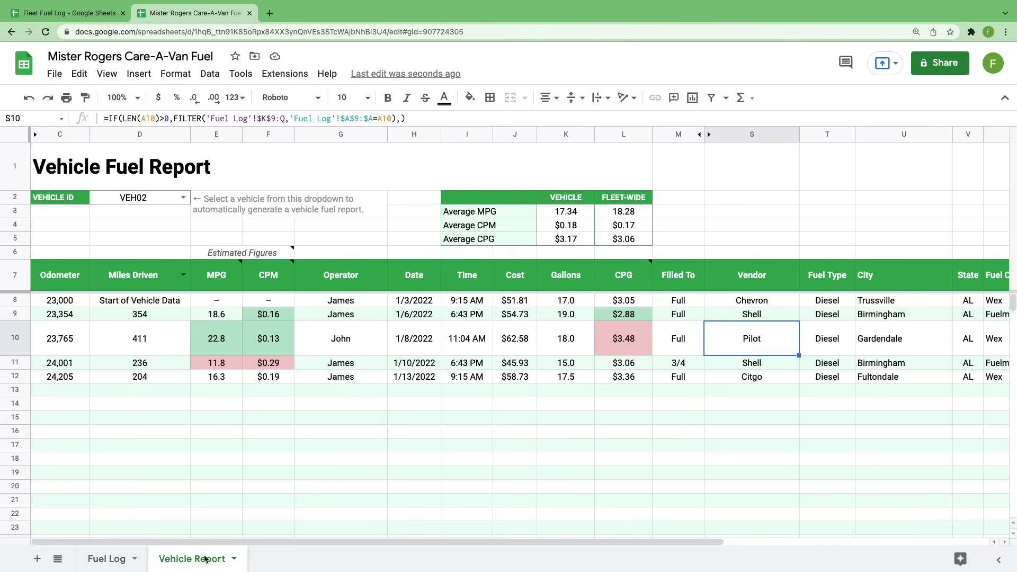
pyautogui.click(184, 198)
pyautogui.click(134, 247)
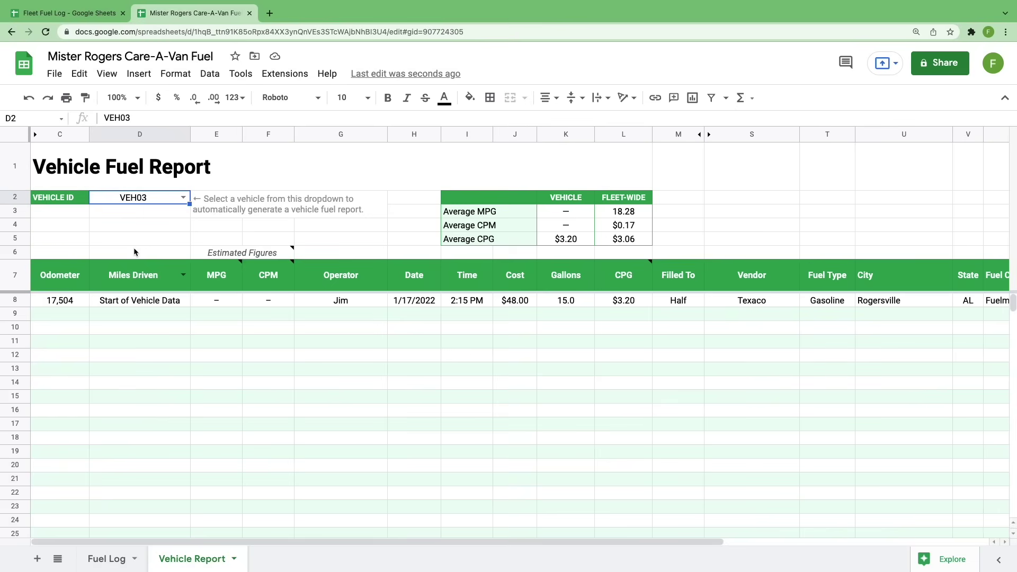
# Step: Go back to the Fuel Log sheet showing the VEH03 entry in row 18
pyautogui.click(109, 557)
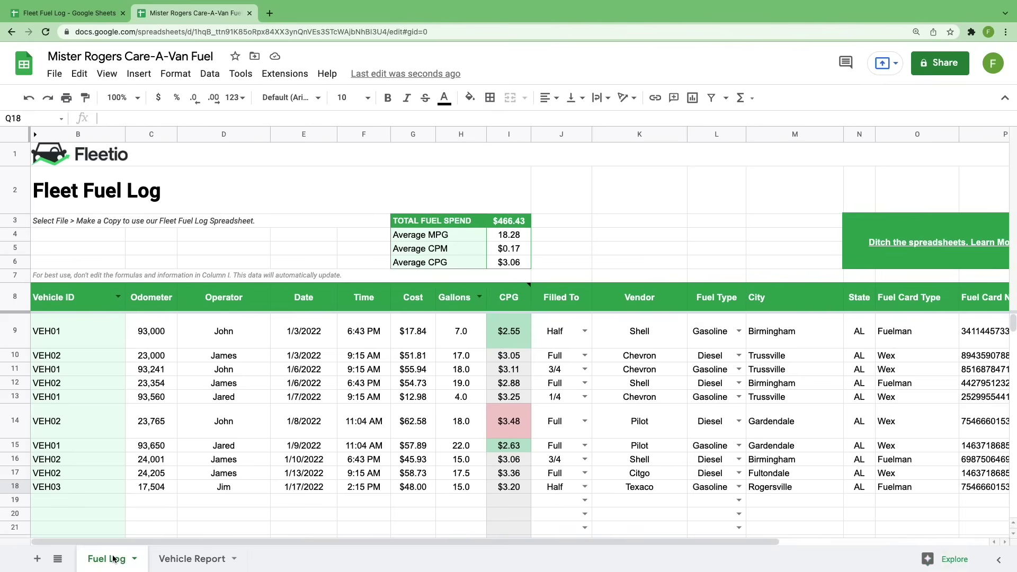